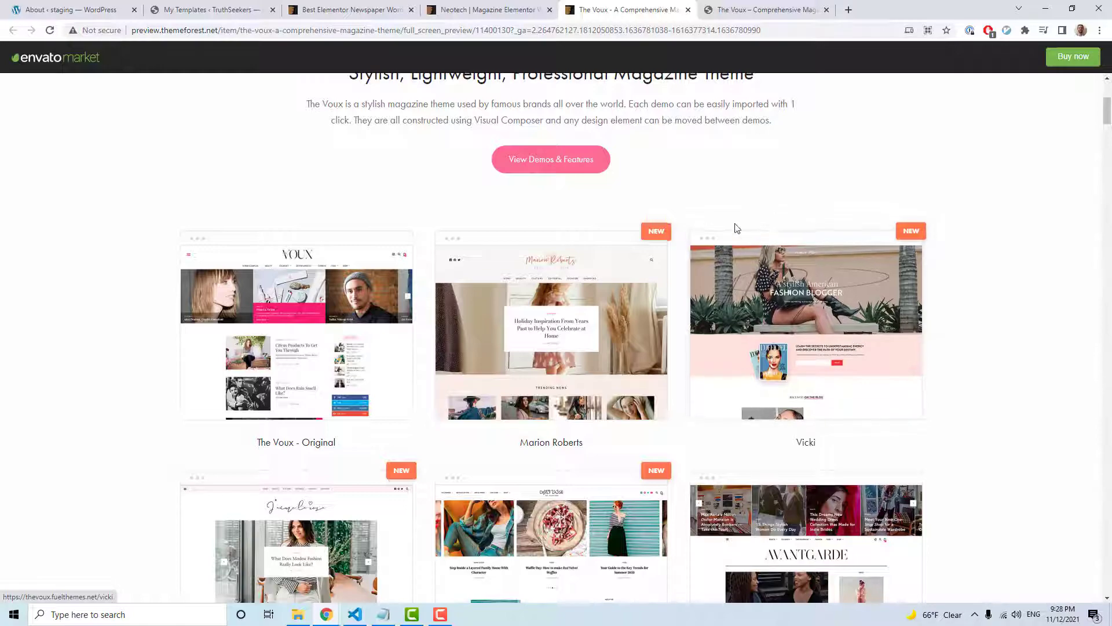
Step: Look through the introduction and demo designs on The Voux magazine theme's preview page
{"action": "scroll", "coordinate": [717, 357], "scroll_direction": "up", "scroll_amount": 4}
{"action": "scroll", "coordinate": [717, 356], "scroll_direction": "down", "scroll_amount": 3}
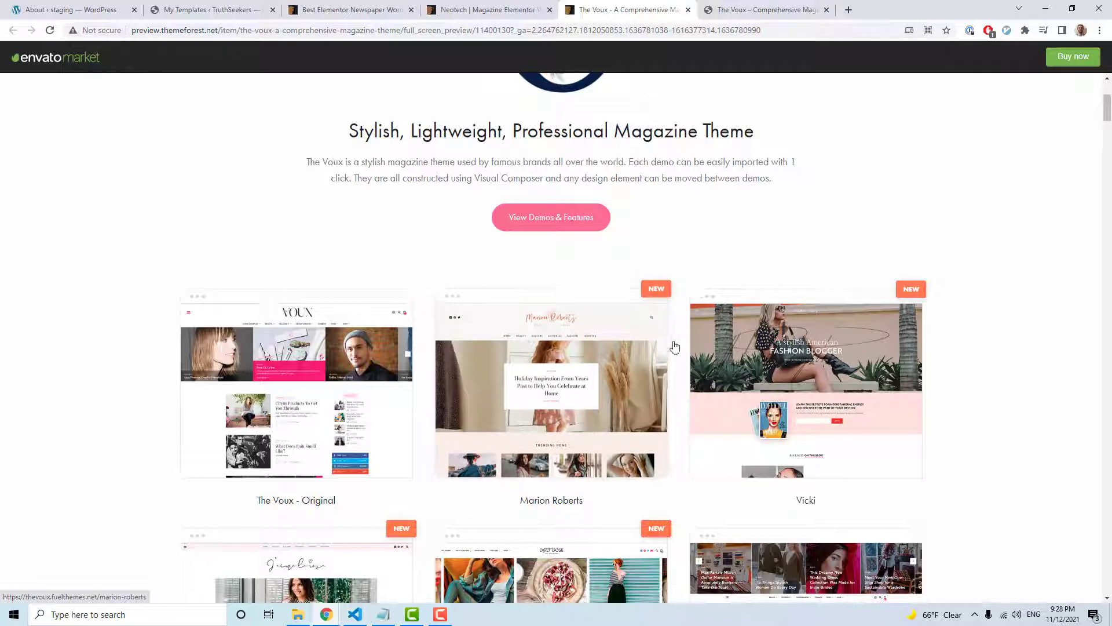
{"action": "scroll", "coordinate": [694, 352], "scroll_direction": "up", "scroll_amount": 4}
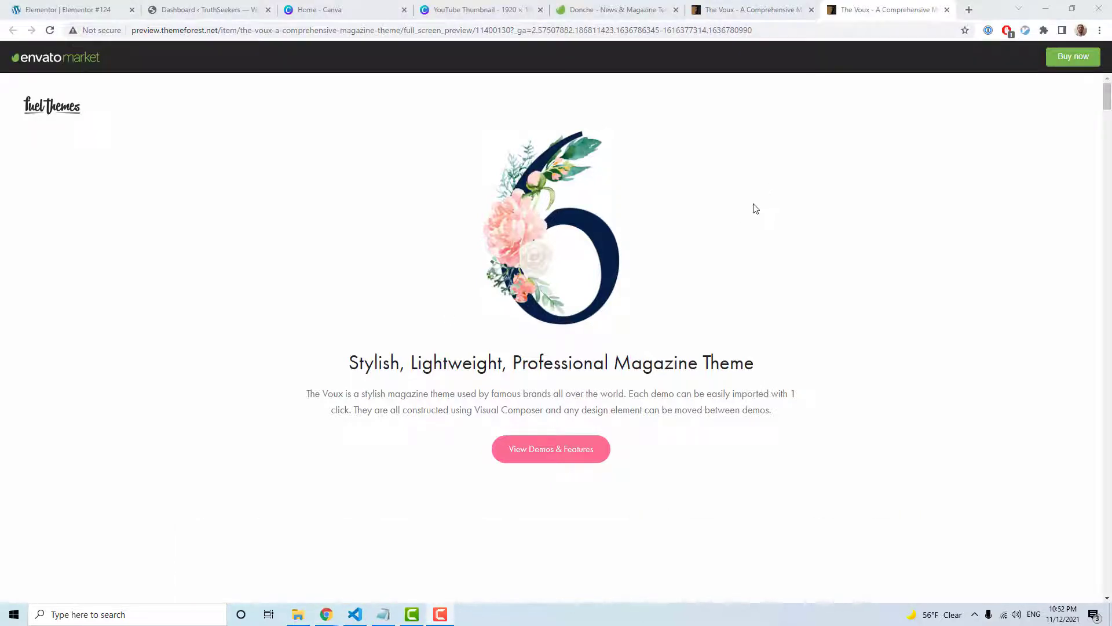
{"action": "scroll", "coordinate": [747, 214], "scroll_direction": "down", "scroll_amount": 10}
{"action": "scroll", "coordinate": [738, 217], "scroll_direction": "up", "scroll_amount": 5}
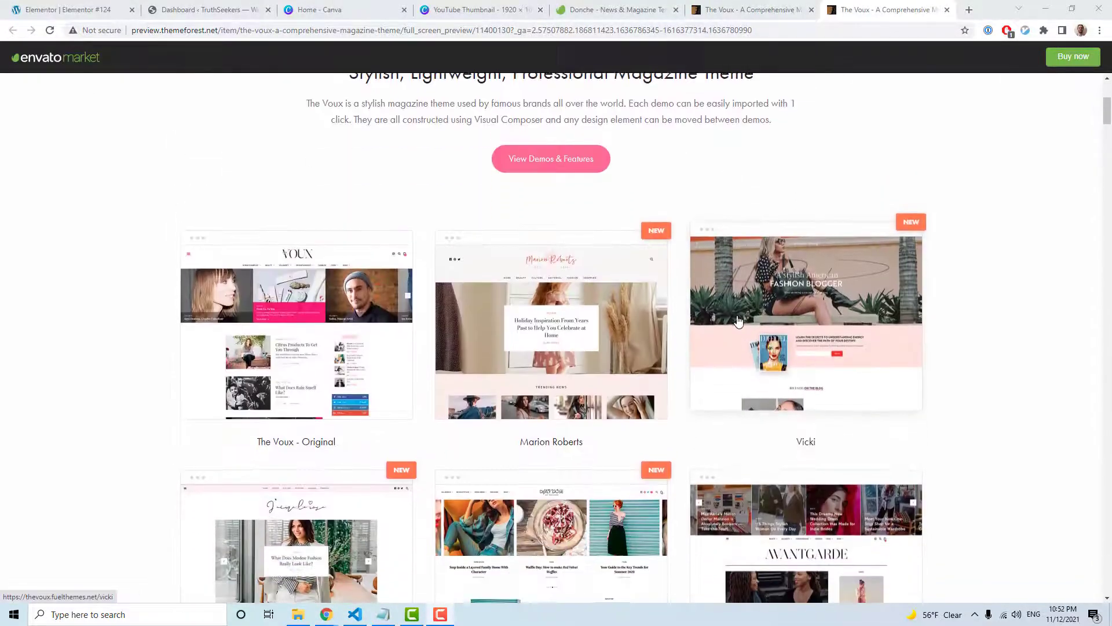
{"action": "scroll", "coordinate": [739, 322], "scroll_direction": "down", "scroll_amount": 2}
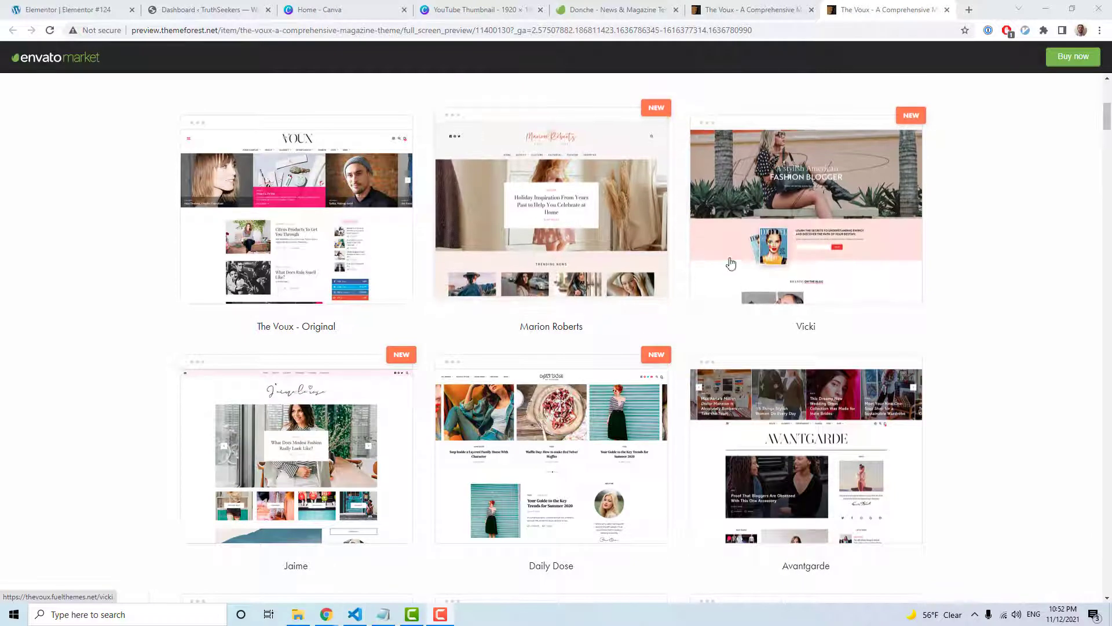
{"action": "scroll", "coordinate": [728, 266], "scroll_direction": "up", "scroll_amount": 3}
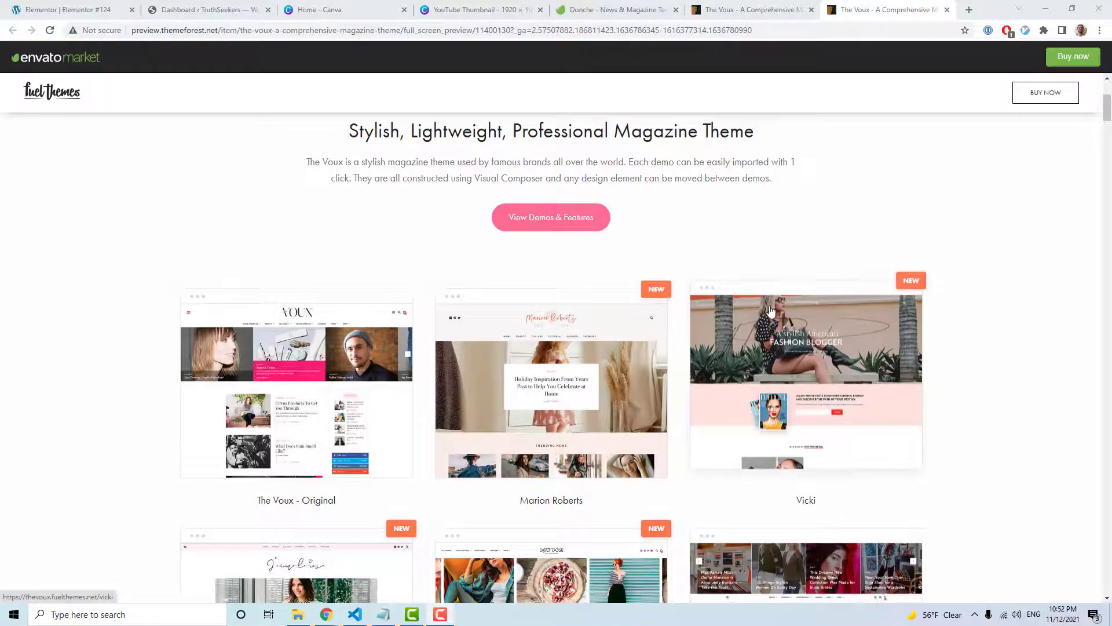
{"action": "scroll", "coordinate": [620, 284], "scroll_direction": "up", "scroll_amount": 4}
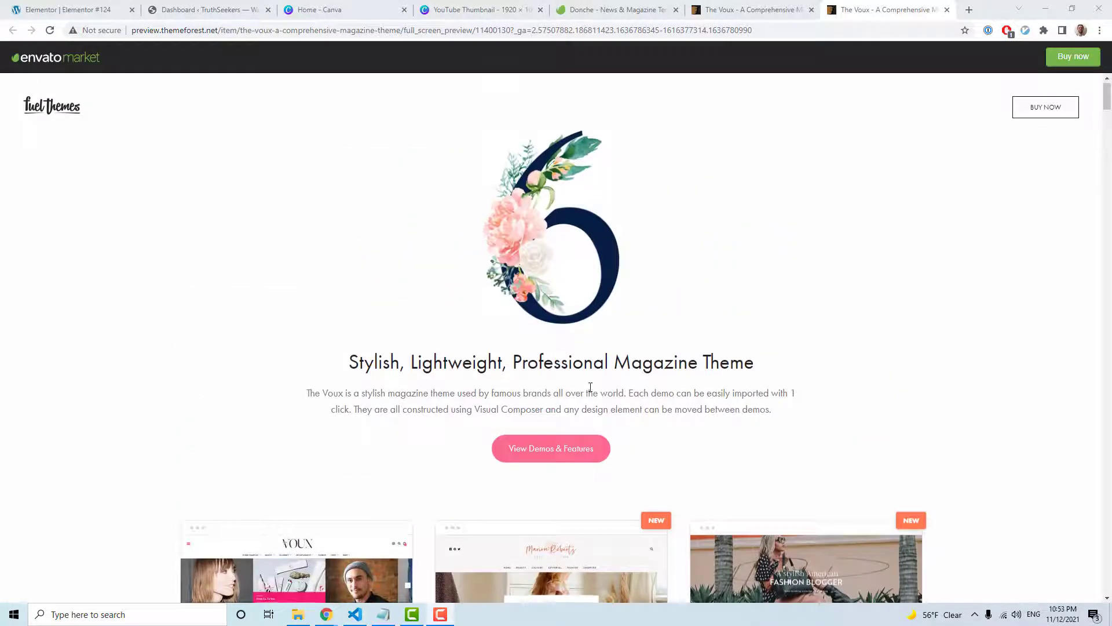
{"action": "scroll", "coordinate": [591, 387], "scroll_direction": "down", "scroll_amount": 4}
{"action": "scroll", "coordinate": [613, 306], "scroll_direction": "up", "scroll_amount": 4}
{"action": "left_click_drag", "start_coordinate": [614, 362], "coordinate": [745, 362]}
{"action": "scroll", "coordinate": [745, 363], "scroll_direction": "down", "scroll_amount": 4}
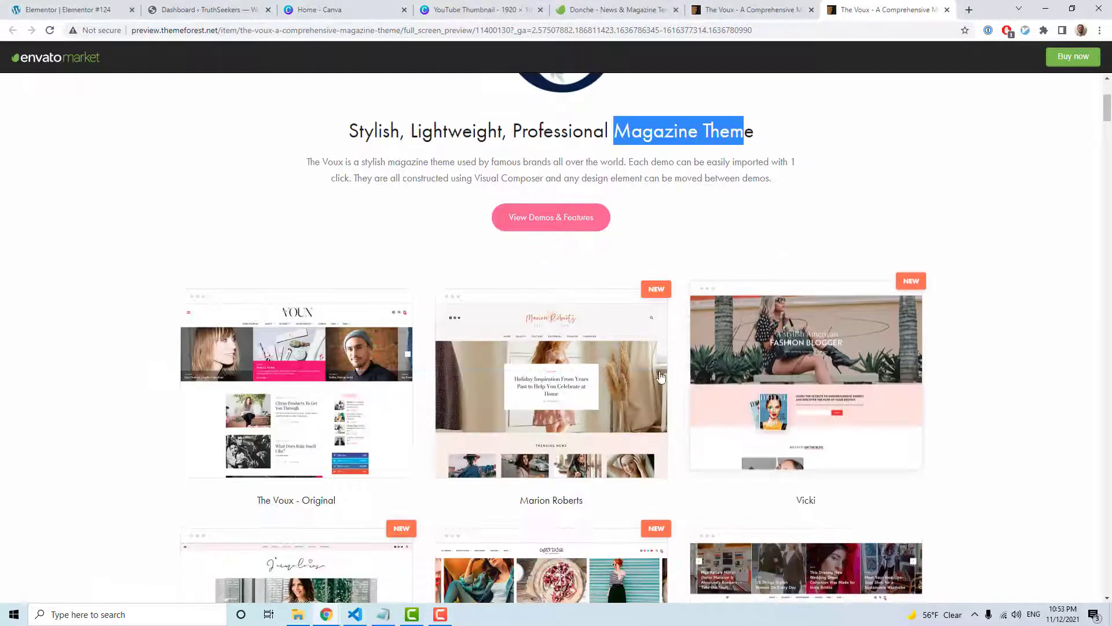
{"action": "scroll", "coordinate": [661, 377], "scroll_direction": "down", "scroll_amount": 2}
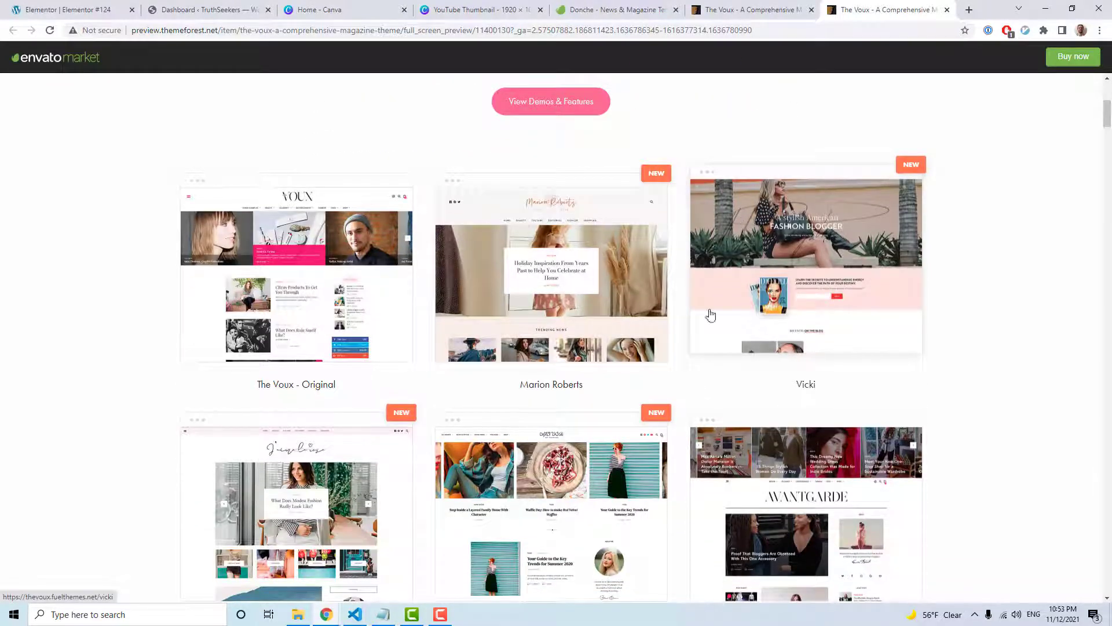
{"action": "scroll", "coordinate": [828, 249], "scroll_direction": "down", "scroll_amount": 2}
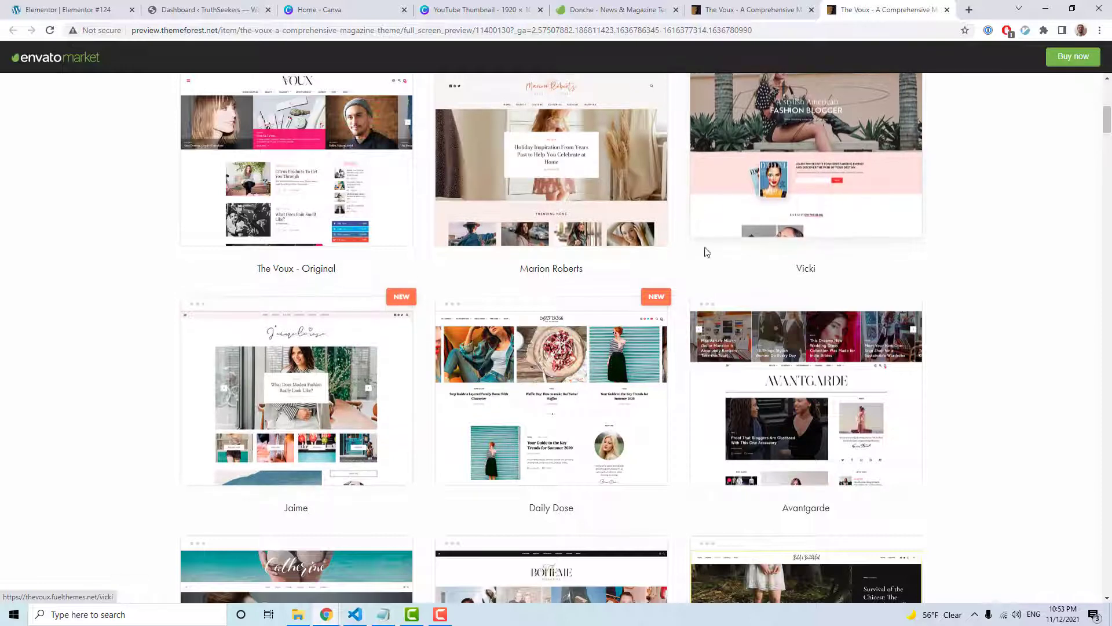
{"action": "scroll", "coordinate": [729, 307], "scroll_direction": "up", "scroll_amount": 3}
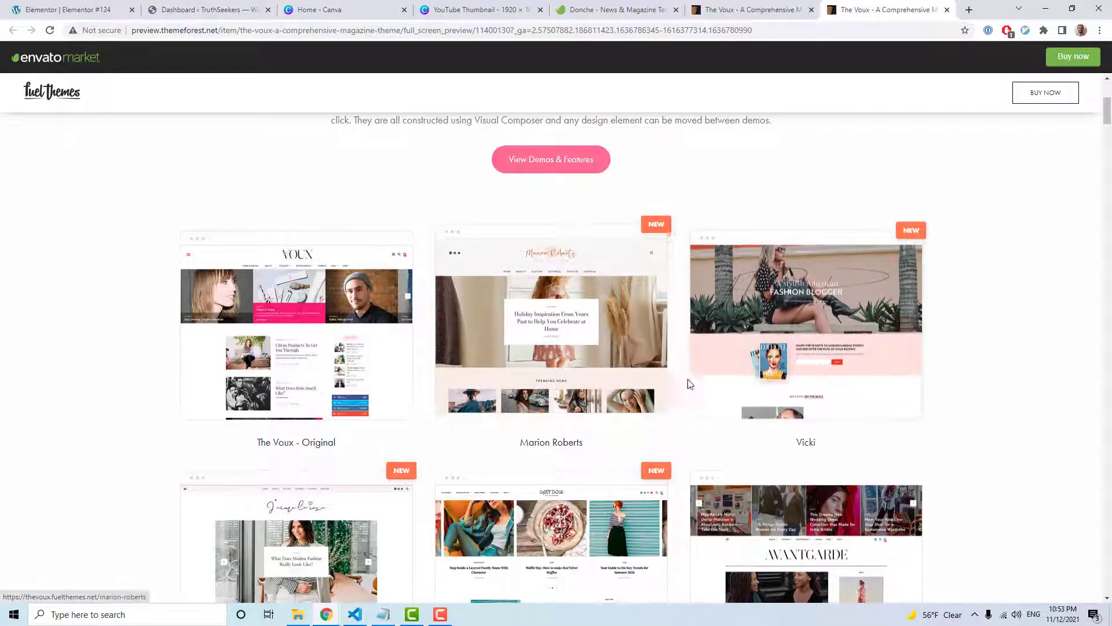
{"action": "scroll", "coordinate": [687, 379], "scroll_direction": "up", "scroll_amount": 3}
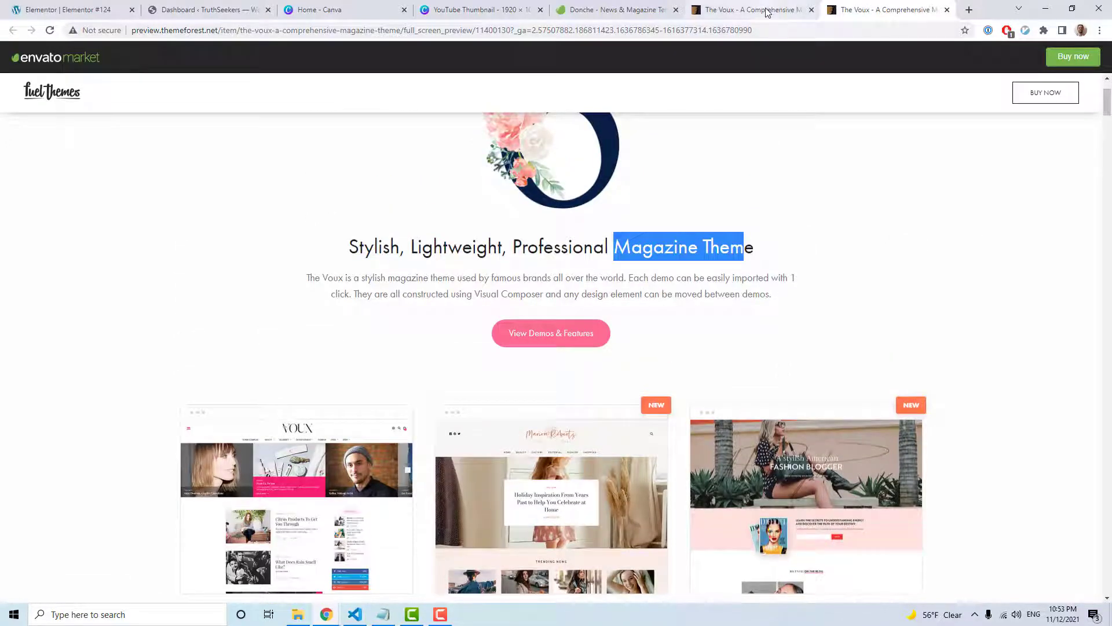
Step: Switch to The Voux item page on ThemeForest and review its support information and compatibility details
{"action": "left_click", "coordinate": [767, 12]}
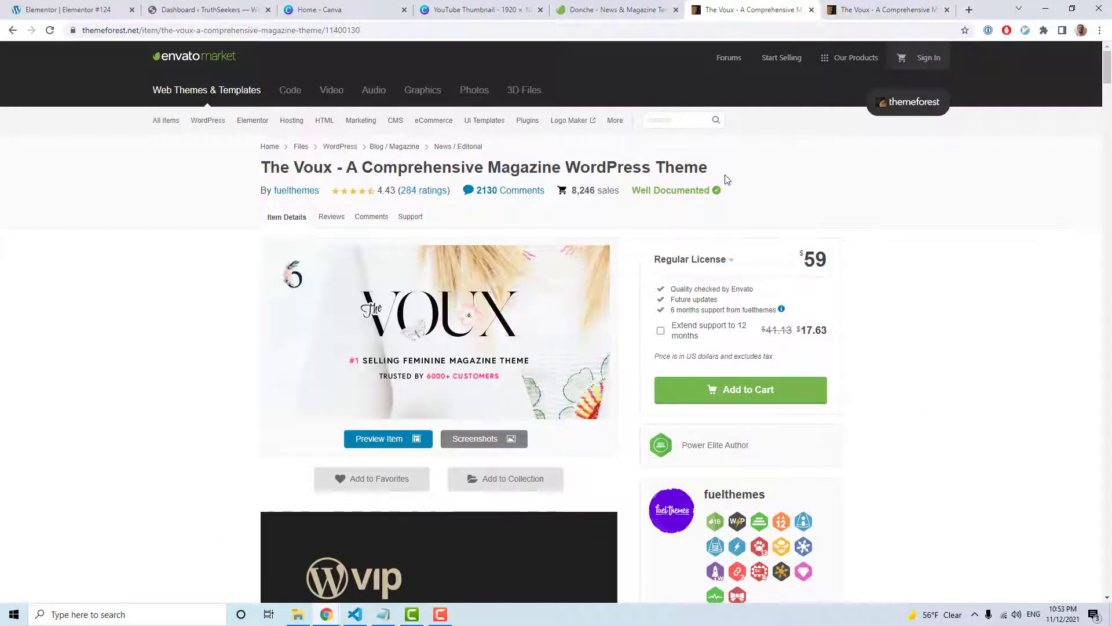
{"action": "scroll", "coordinate": [411, 173], "scroll_direction": "down", "scroll_amount": 1}
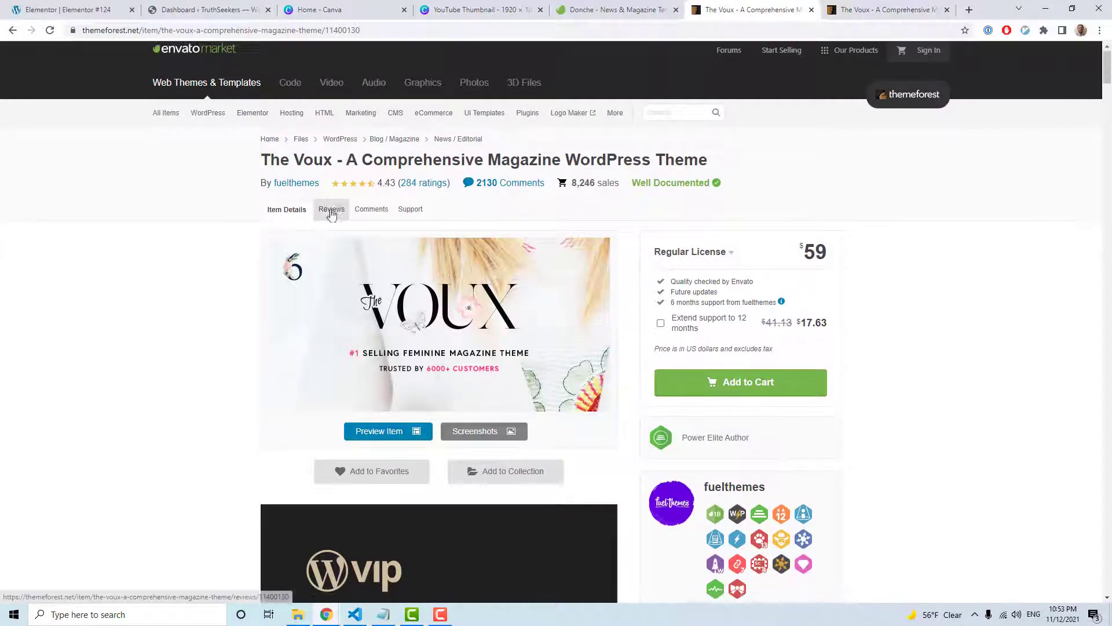
{"action": "left_click", "coordinate": [411, 166]}
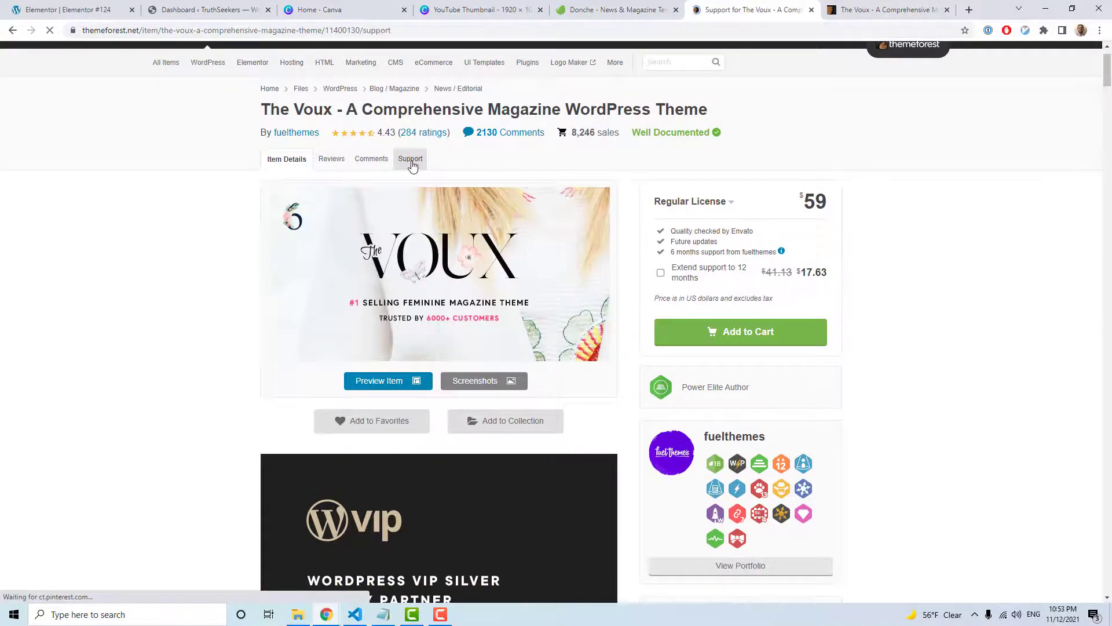
{"action": "scroll", "coordinate": [407, 375], "scroll_direction": "down", "scroll_amount": 8}
{"action": "scroll", "coordinate": [408, 374], "scroll_direction": "down", "scroll_amount": 5}
{"action": "scroll", "coordinate": [465, 231], "scroll_direction": "up", "scroll_amount": 3}
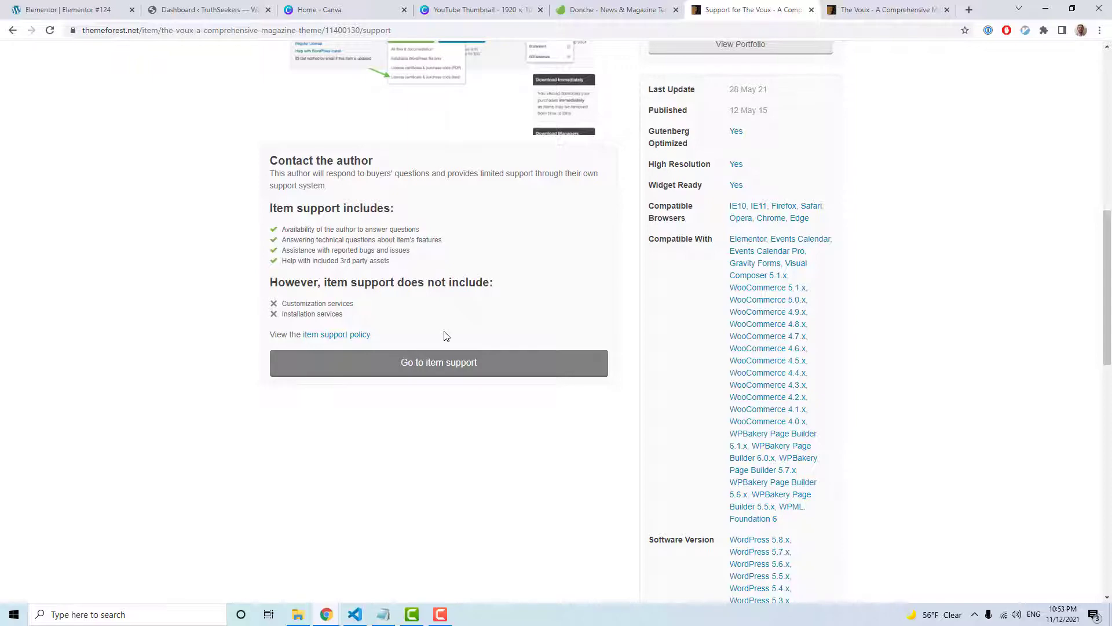
{"action": "scroll", "coordinate": [446, 338], "scroll_direction": "up", "scroll_amount": 10}
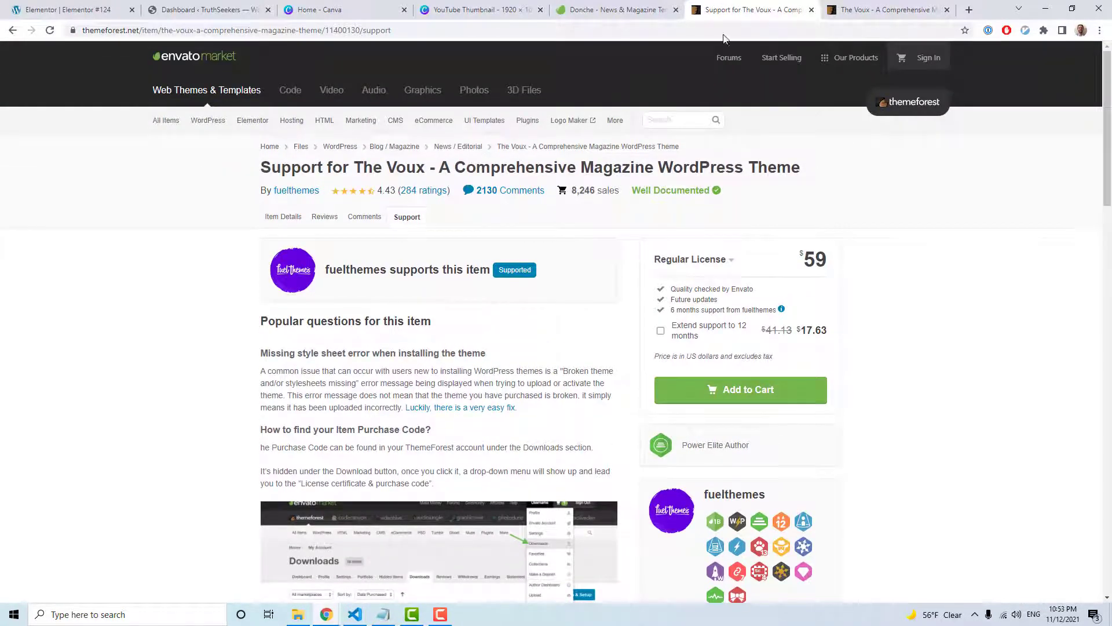
Step: Switch to the Donche template kit page on Envato Elements and browse the similar WordPress items
{"action": "left_click", "coordinate": [614, 11]}
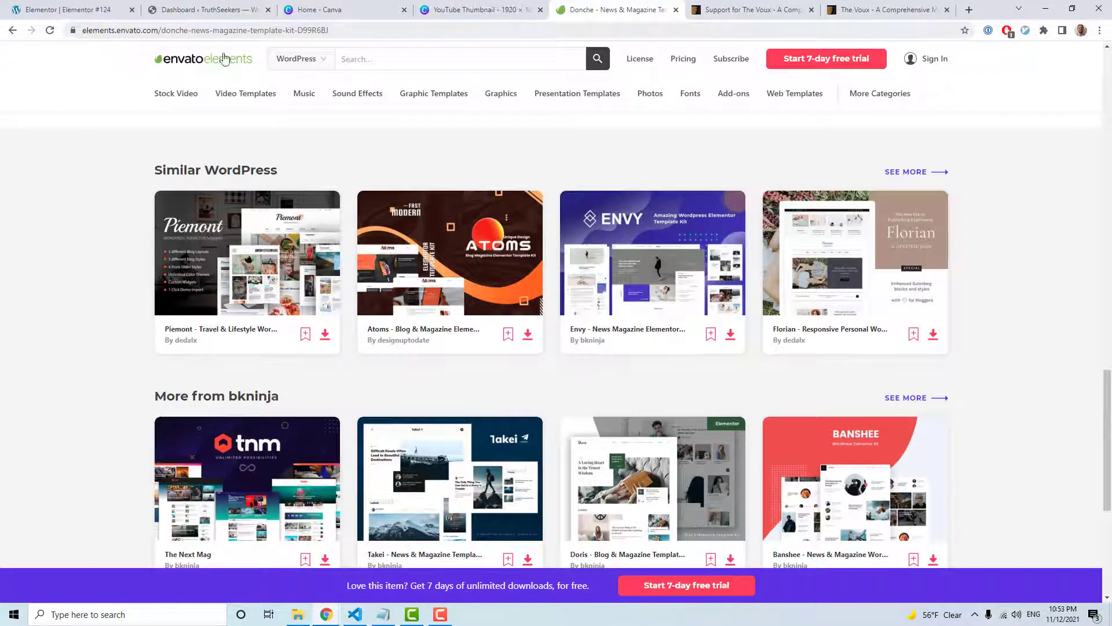
{"action": "scroll", "coordinate": [295, 216], "scroll_direction": "up", "scroll_amount": 4}
{"action": "scroll", "coordinate": [261, 340], "scroll_direction": "down", "scroll_amount": 4}
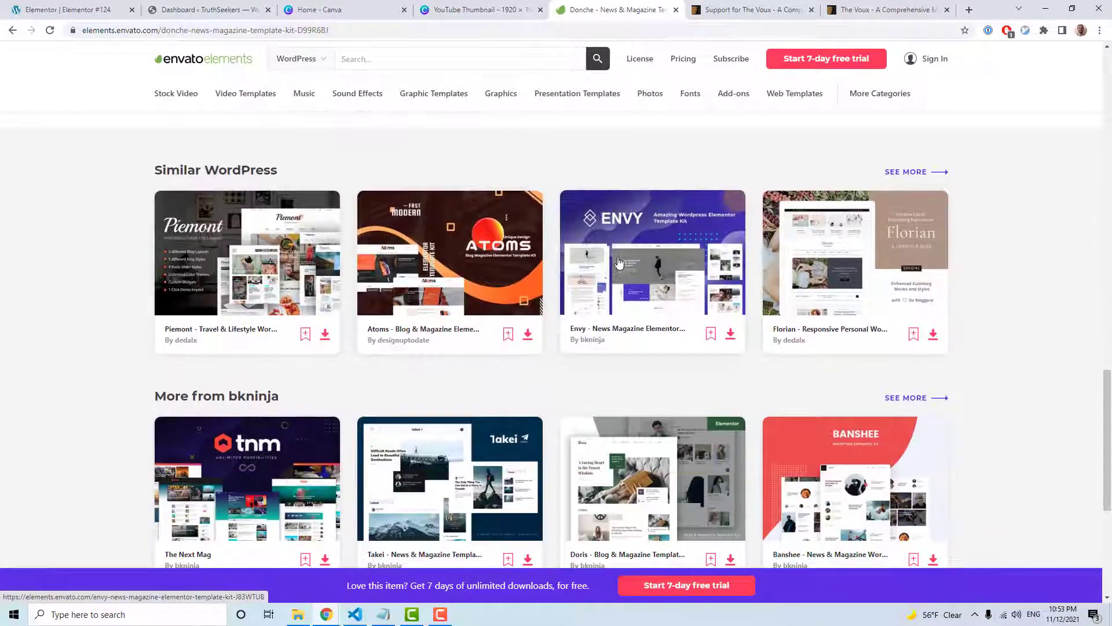
{"action": "scroll", "coordinate": [619, 262], "scroll_direction": "down", "scroll_amount": 1}
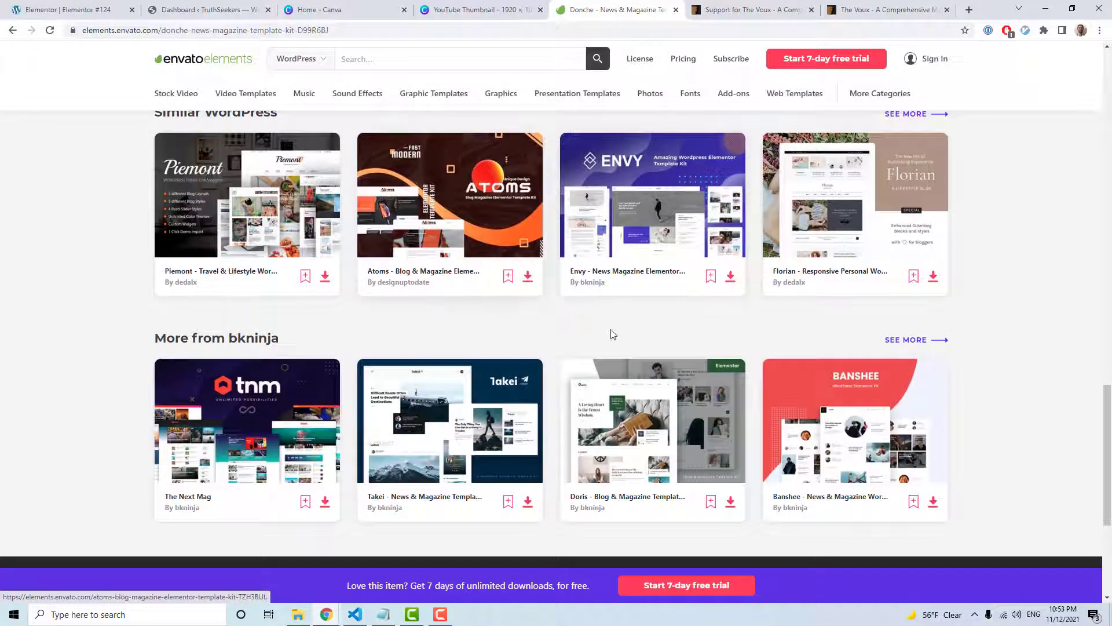
Step: Open the Atoms Blog & Magazine Elementor template kit and examine its features and list of included templates
{"action": "left_click", "coordinate": [478, 217]}
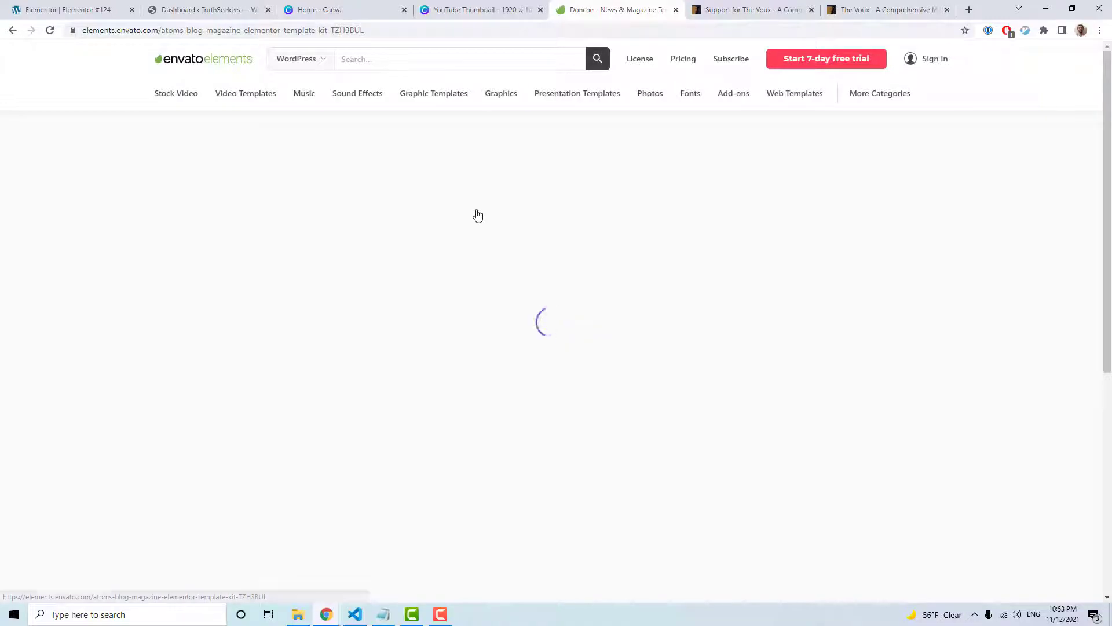
{"action": "scroll", "coordinate": [370, 297], "scroll_direction": "down", "scroll_amount": 10}
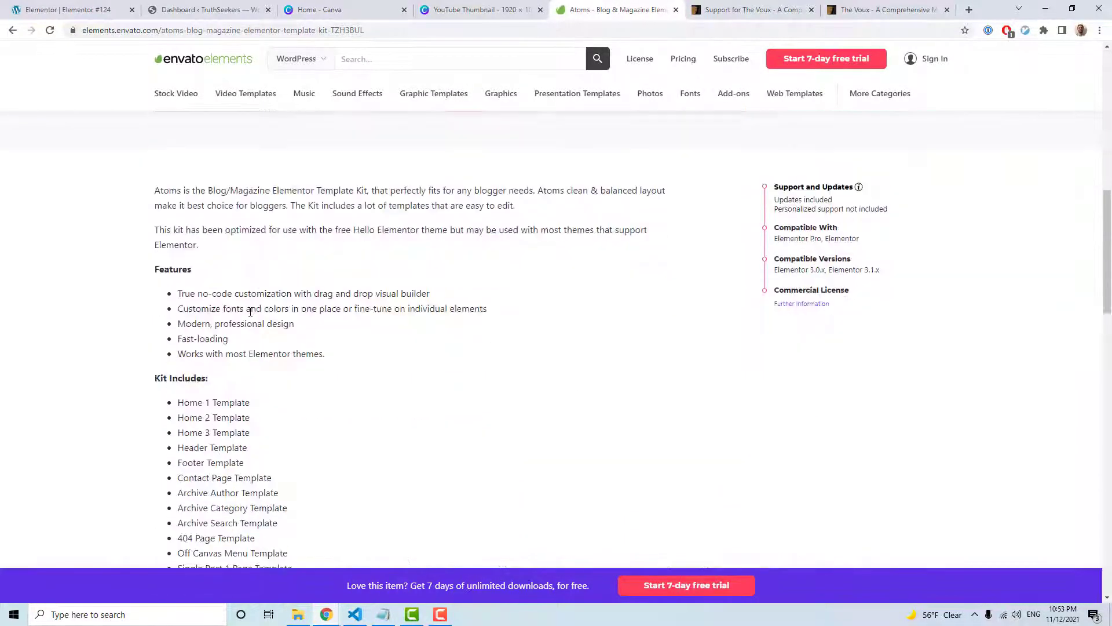
{"action": "scroll", "coordinate": [246, 312], "scroll_direction": "down", "scroll_amount": 2}
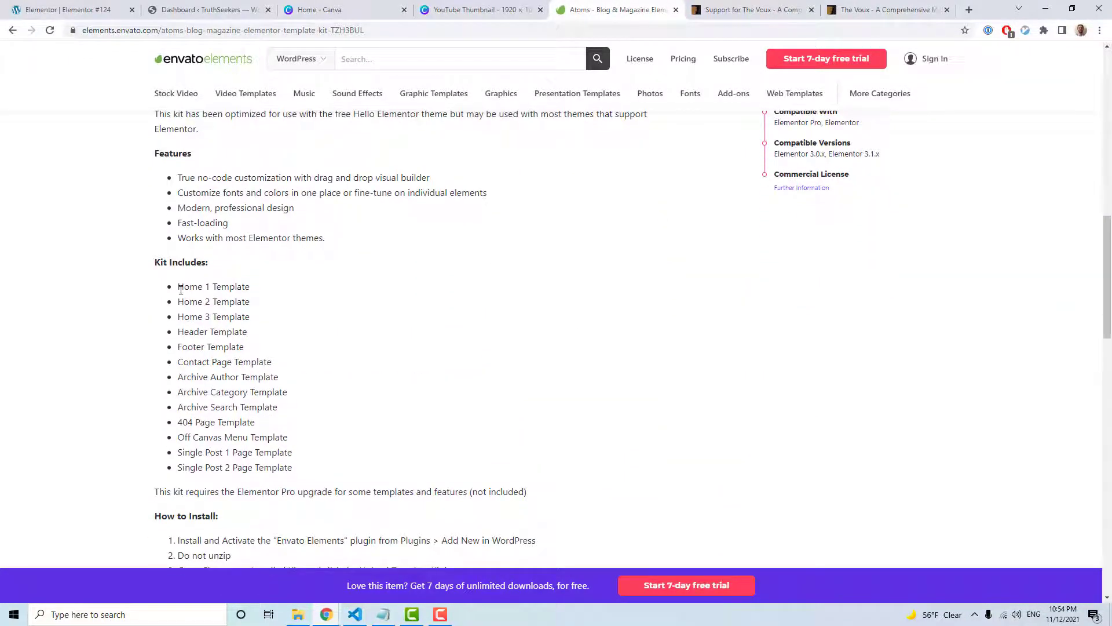
{"action": "left_click_drag", "start_coordinate": [180, 287], "coordinate": [229, 302]}
{"action": "left_click_drag", "start_coordinate": [183, 262], "coordinate": [306, 400]}
{"action": "scroll", "coordinate": [306, 399], "scroll_direction": "down", "scroll_amount": 2}
{"action": "scroll", "coordinate": [282, 368], "scroll_direction": "up", "scroll_amount": 3}
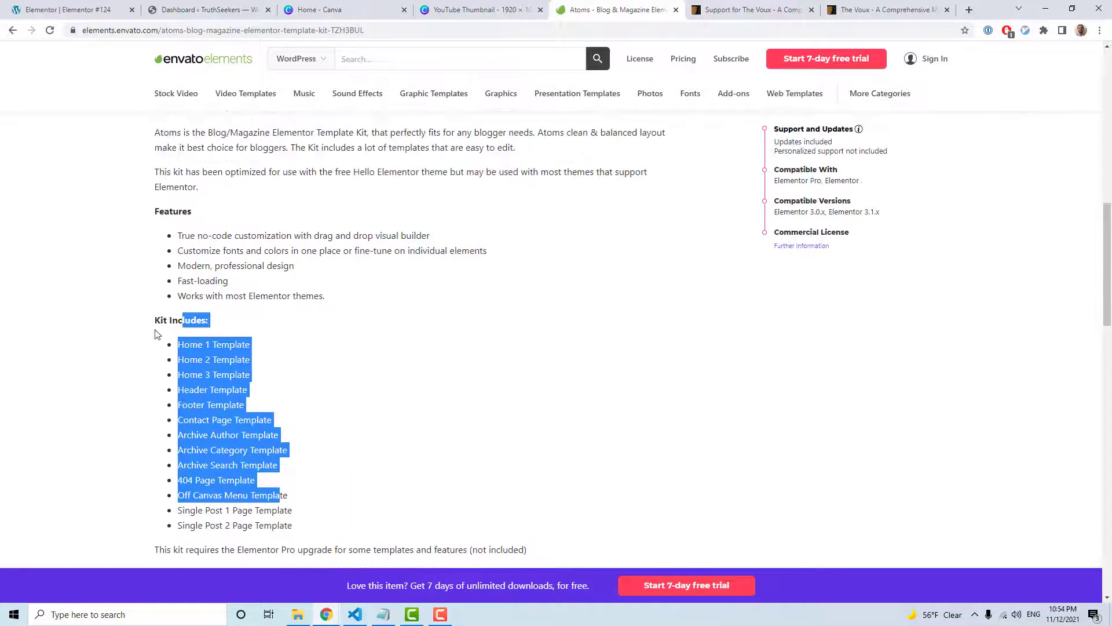
{"action": "scroll", "coordinate": [302, 389], "scroll_direction": "down", "scroll_amount": 1}
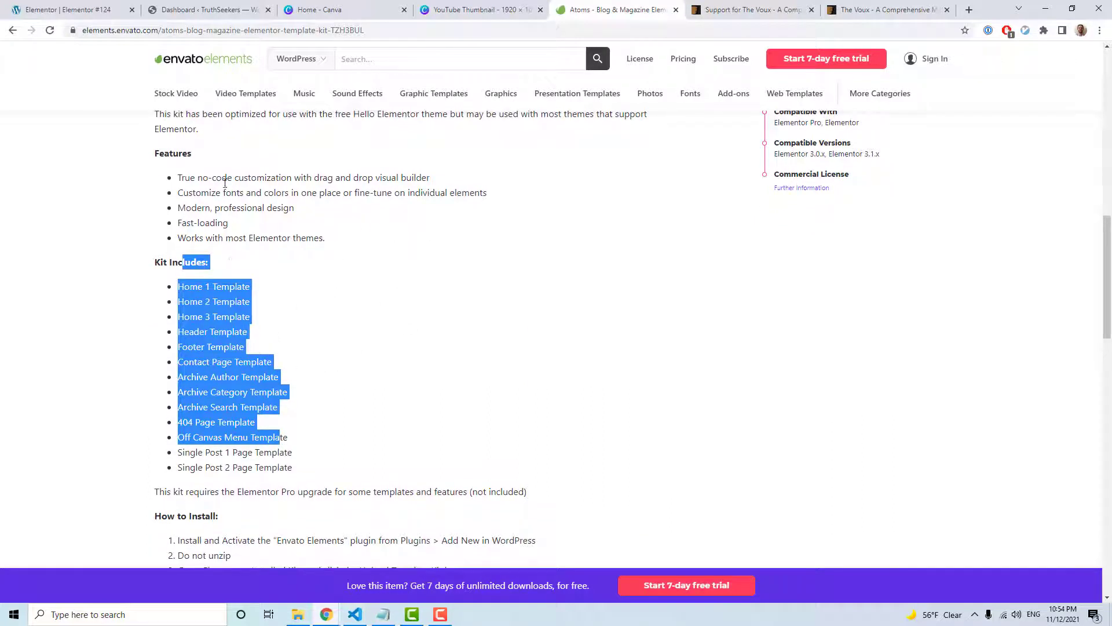
{"action": "scroll", "coordinate": [266, 272], "scroll_direction": "up", "scroll_amount": 10}
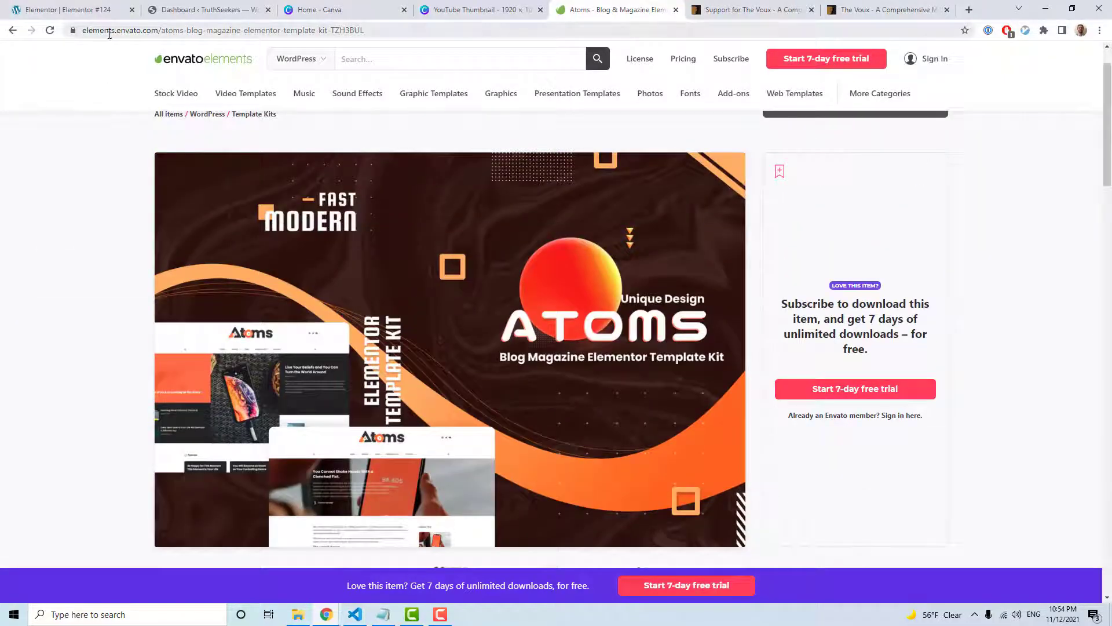
{"action": "left_click_drag", "start_coordinate": [135, 30], "coordinate": [195, 30]}
{"action": "scroll", "coordinate": [89, 112], "scroll_direction": "up", "scroll_amount": 1}
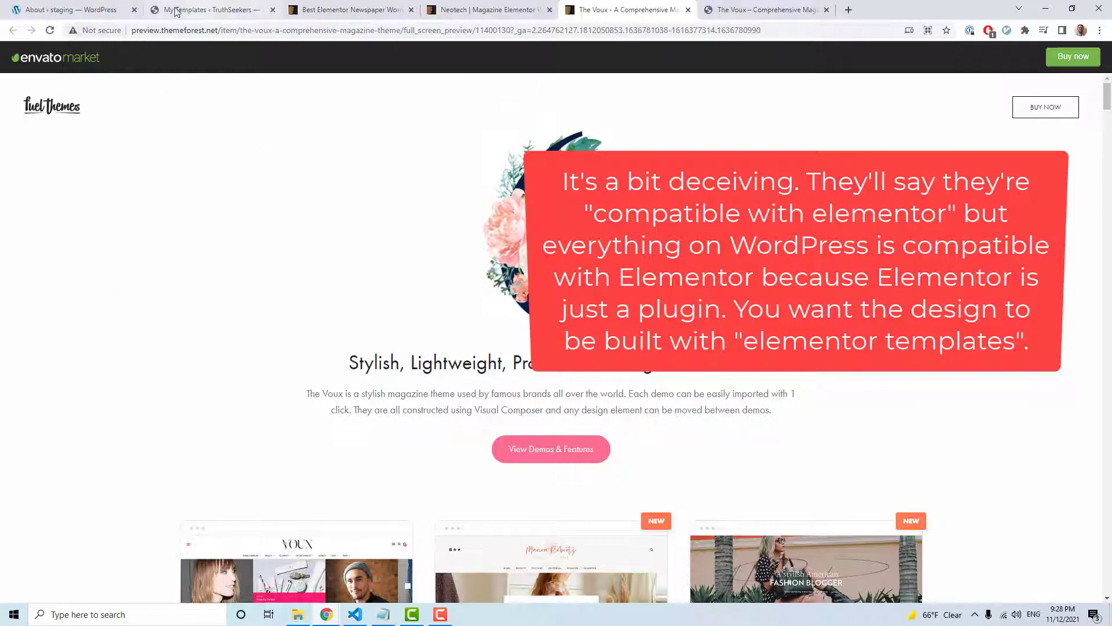
Step: Switch to the staging site's WordPress dashboard and open the saved Elementor templates
{"action": "left_click", "coordinate": [88, 16]}
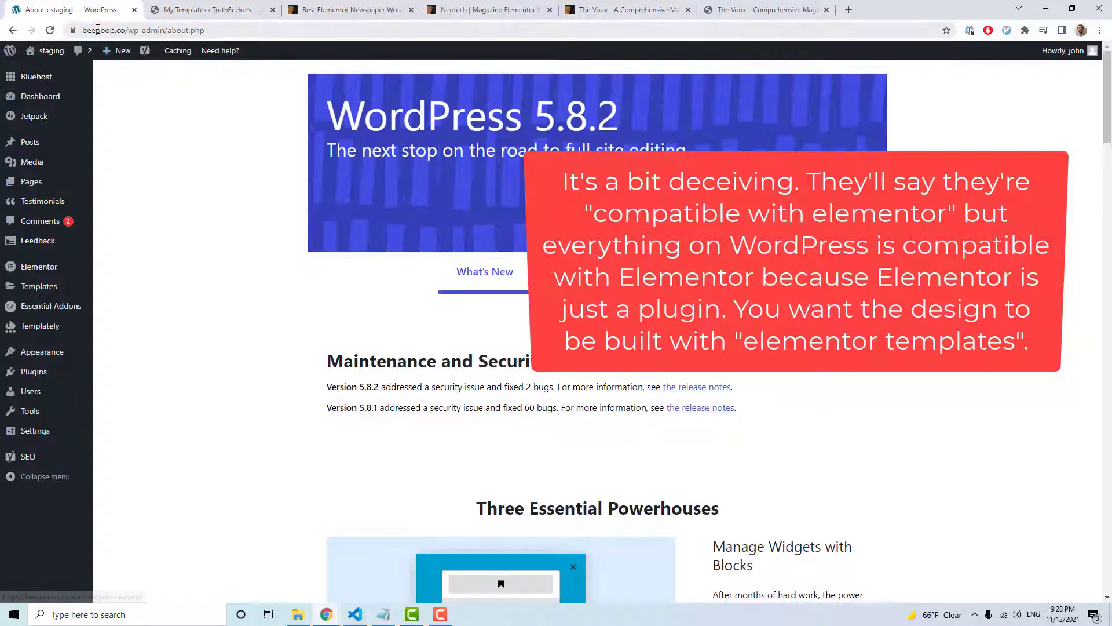
{"action": "left_click_drag", "start_coordinate": [122, 31], "coordinate": [214, 169]}
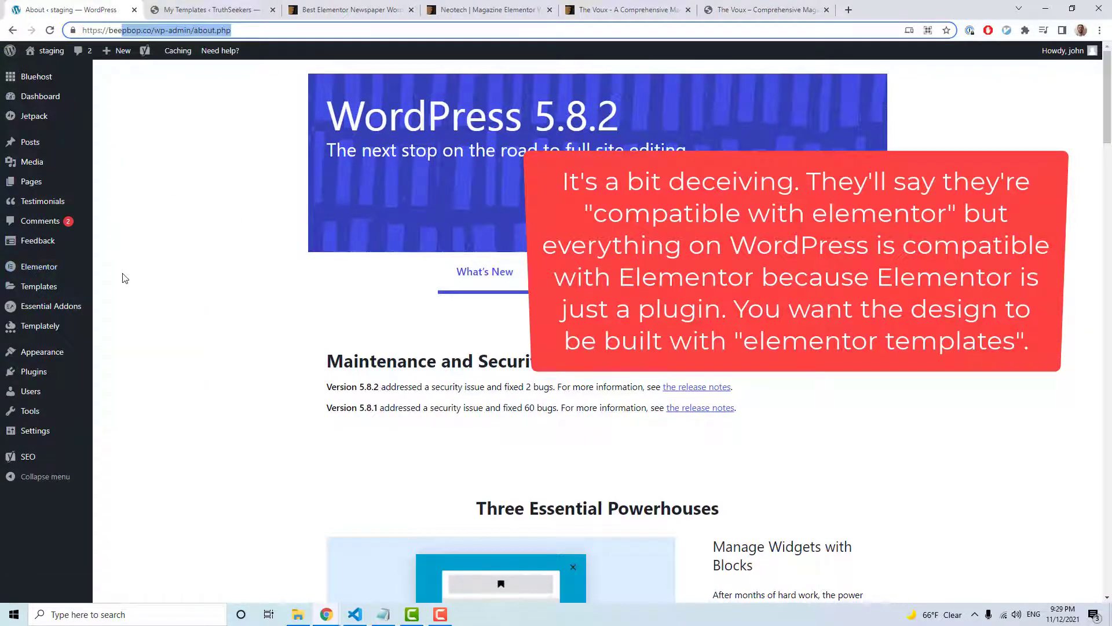
{"action": "mouse_move", "coordinate": [46, 276]}
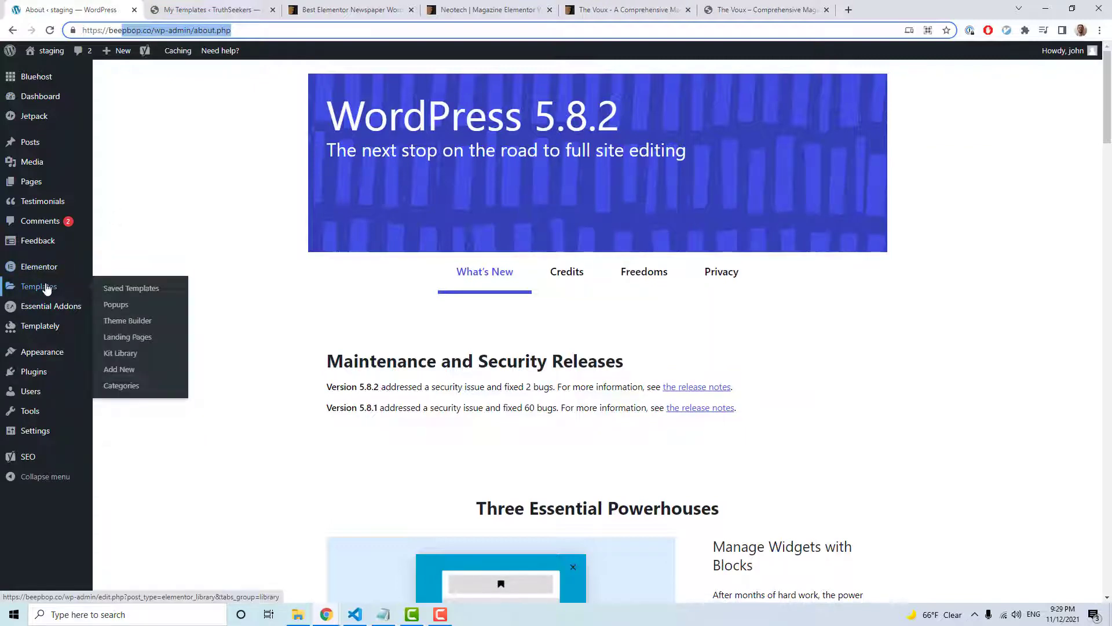
{"action": "left_click", "coordinate": [47, 289]}
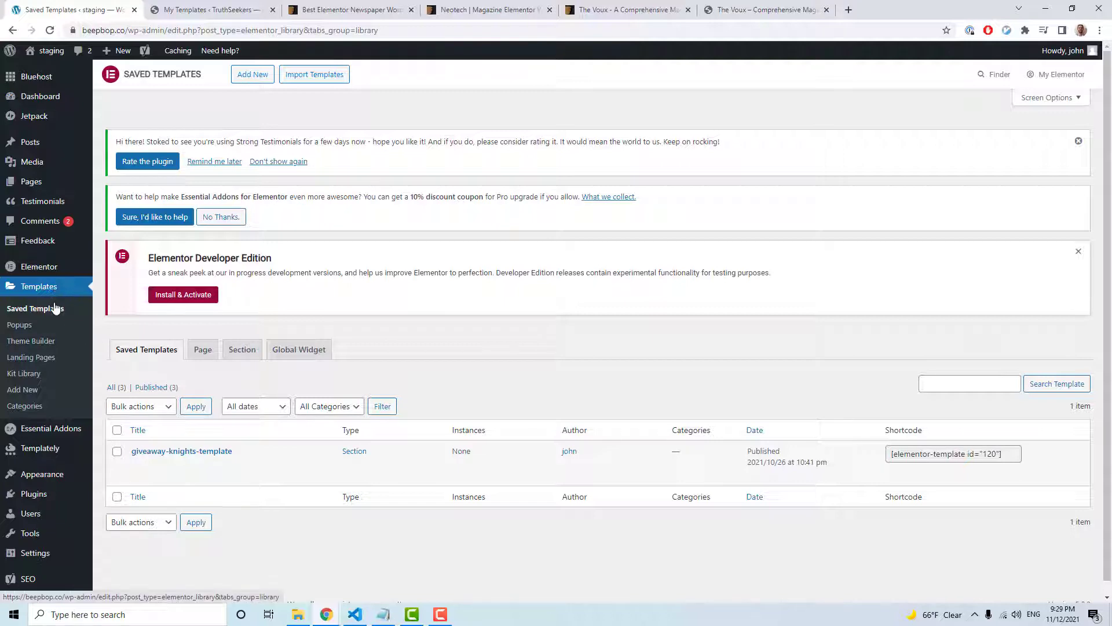
Step: Create a new Elementor template of type Page named "test-hello"
{"action": "left_click", "coordinate": [246, 77]}
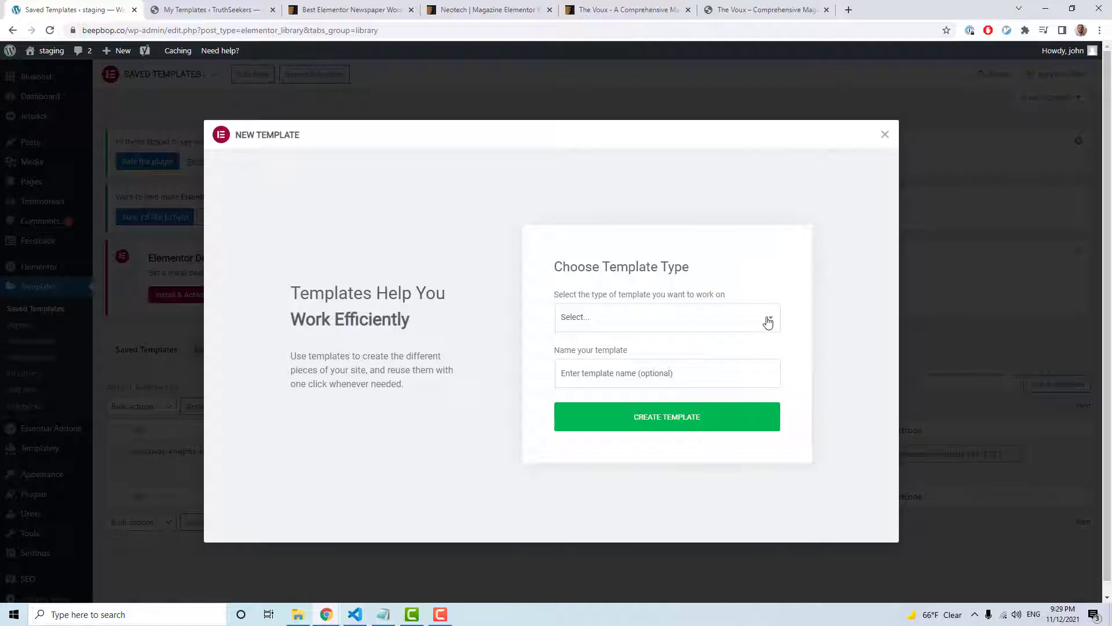
{"action": "left_click", "coordinate": [772, 319]}
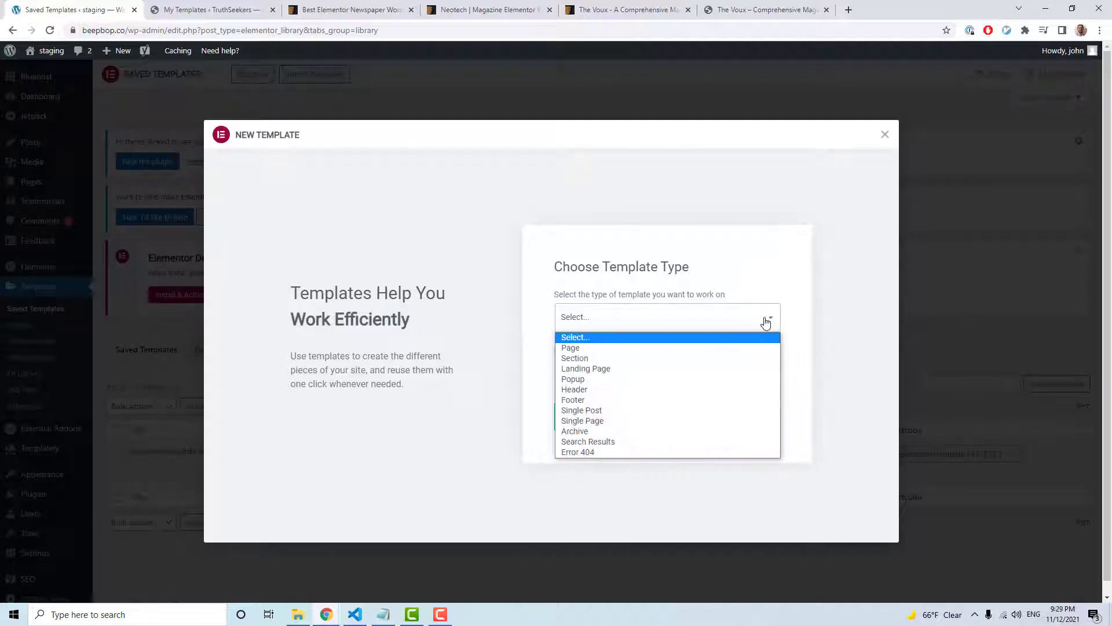
{"action": "left_click", "coordinate": [595, 354]}
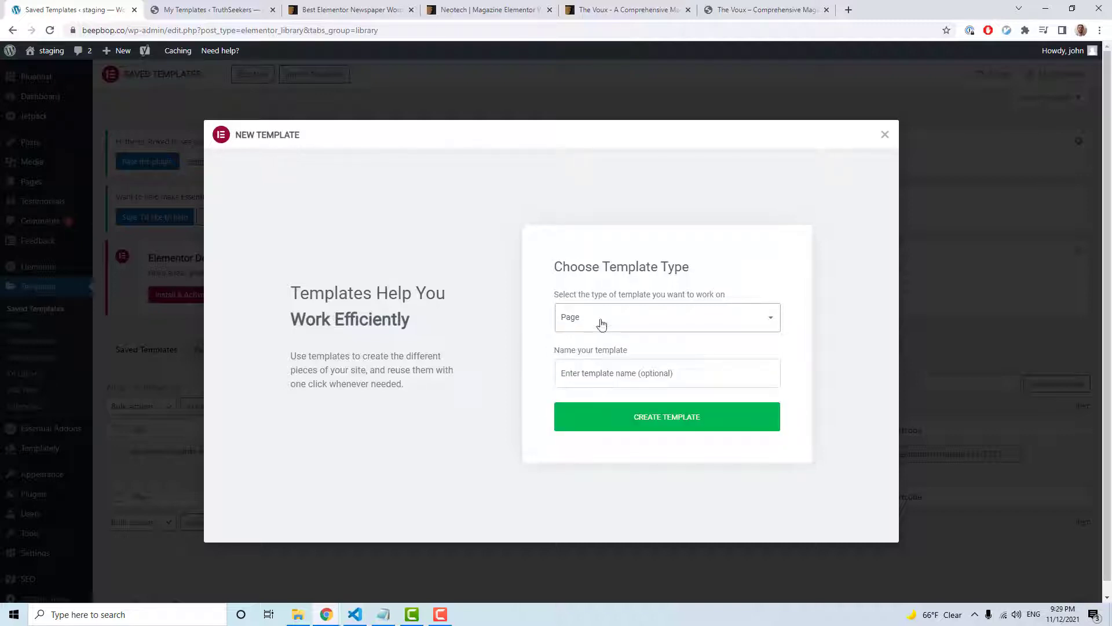
{"action": "left_click", "coordinate": [608, 371]}
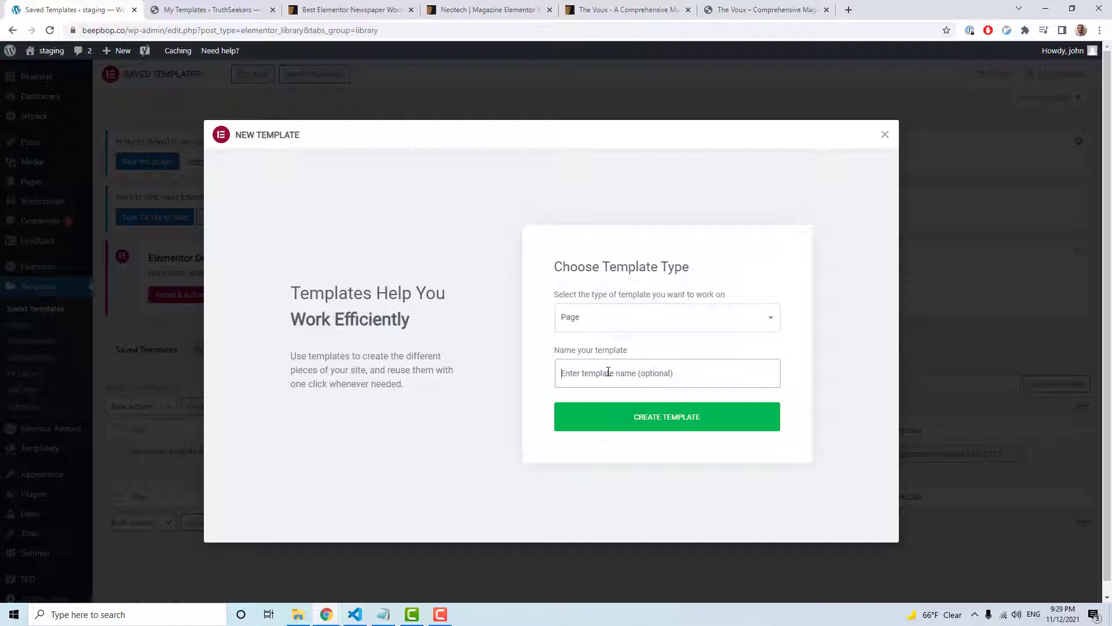
{"action": "type", "text": "test-hello"}
{"action": "left_click", "coordinate": [640, 428]}
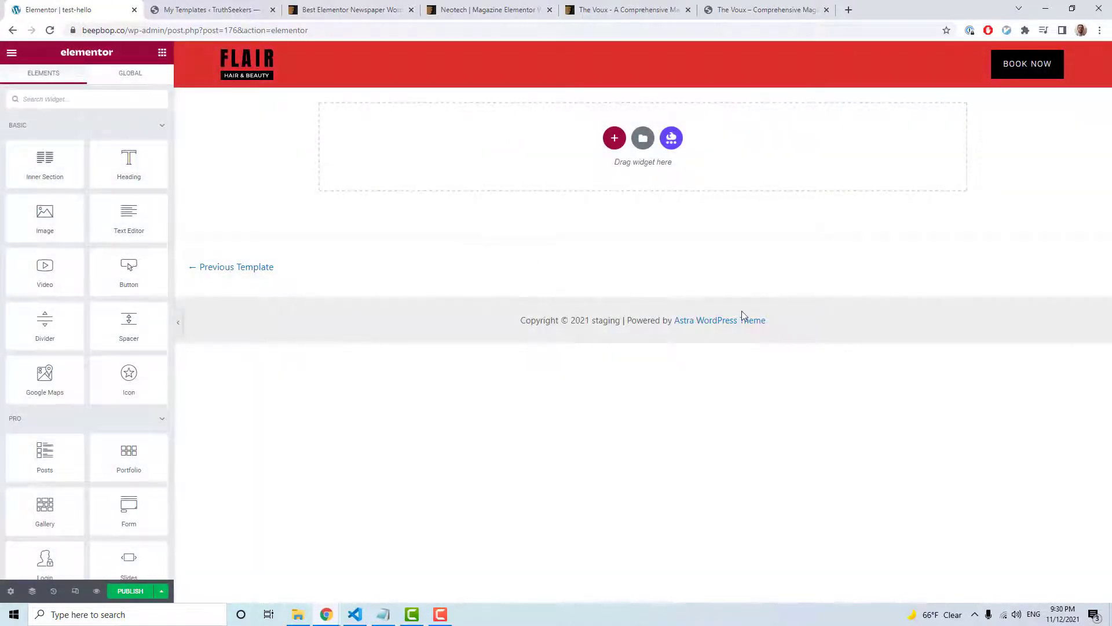
Step: Add a single-column section to the test-hello page and show the Navigator
{"action": "left_click", "coordinate": [616, 140]}
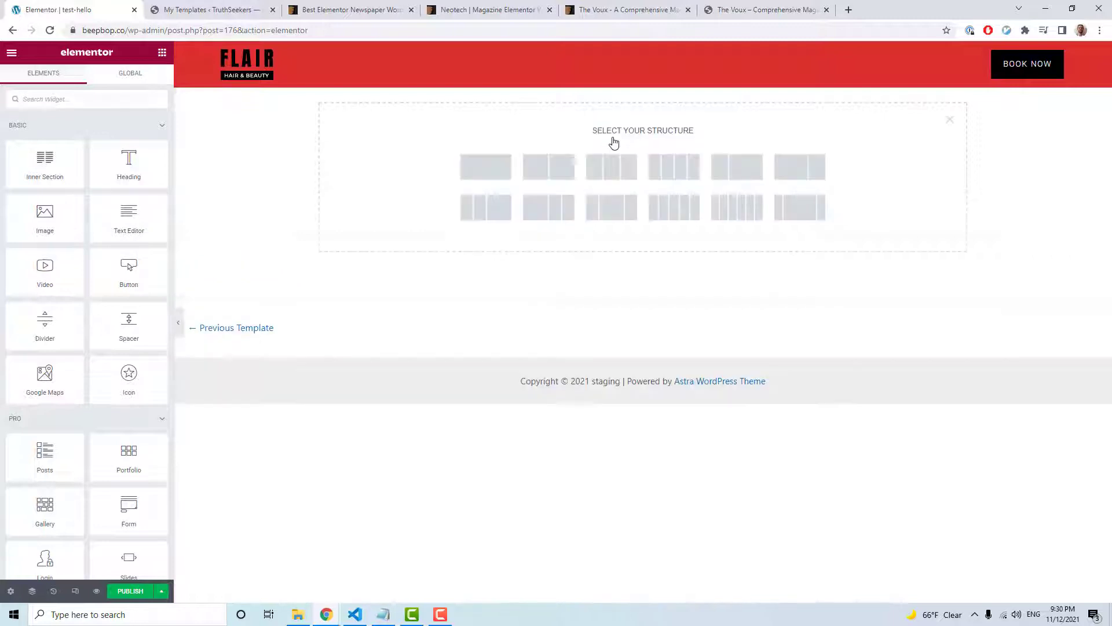
{"action": "left_click", "coordinate": [480, 170]}
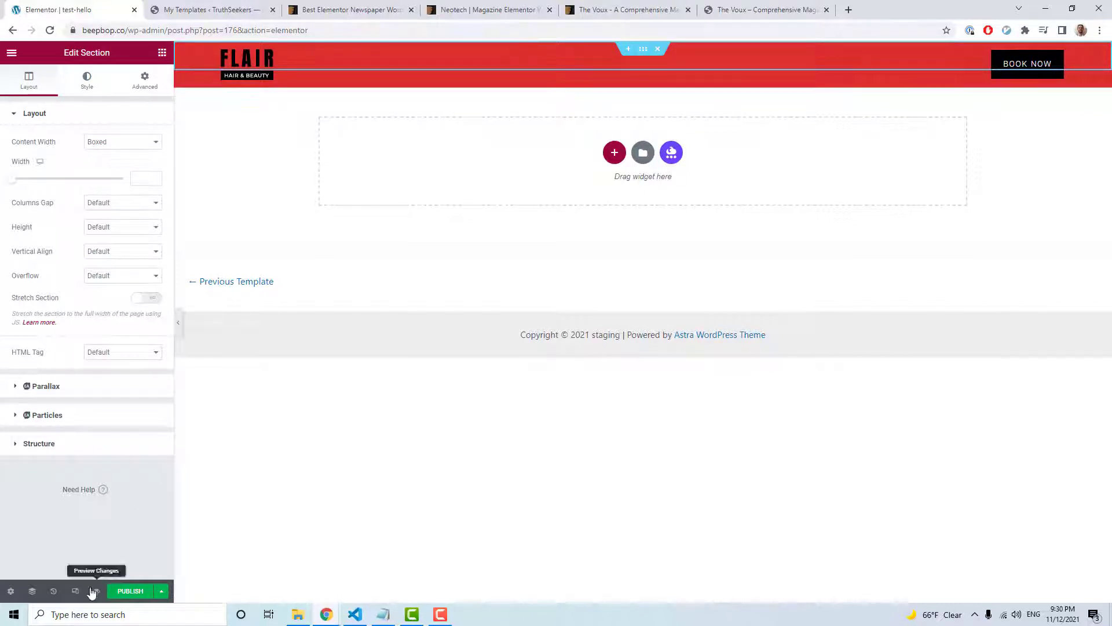
{"action": "left_click", "coordinate": [32, 590]}
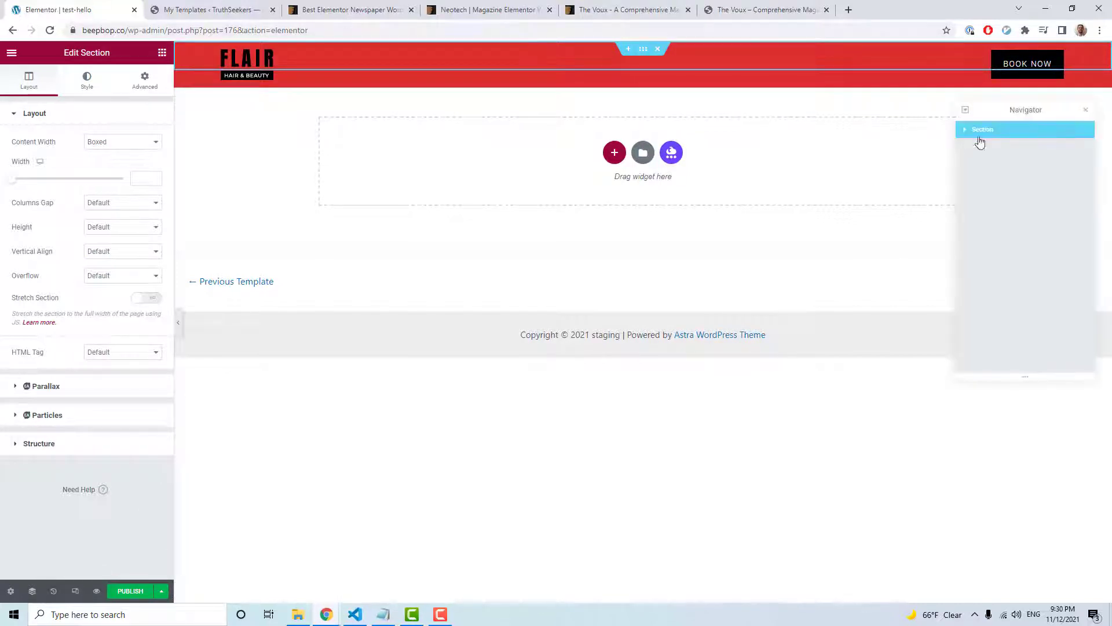
Step: Select the new section in the Navigator and set its height to Min Height
{"action": "left_click", "coordinate": [162, 53]}
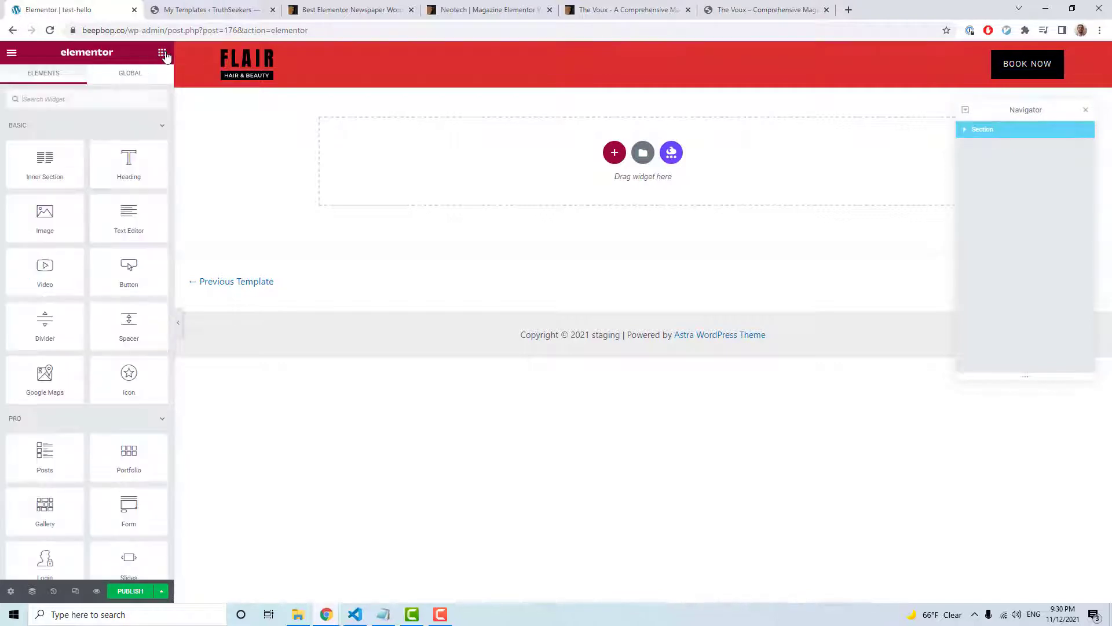
{"action": "left_click_drag", "start_coordinate": [129, 162], "coordinate": [516, 67]}
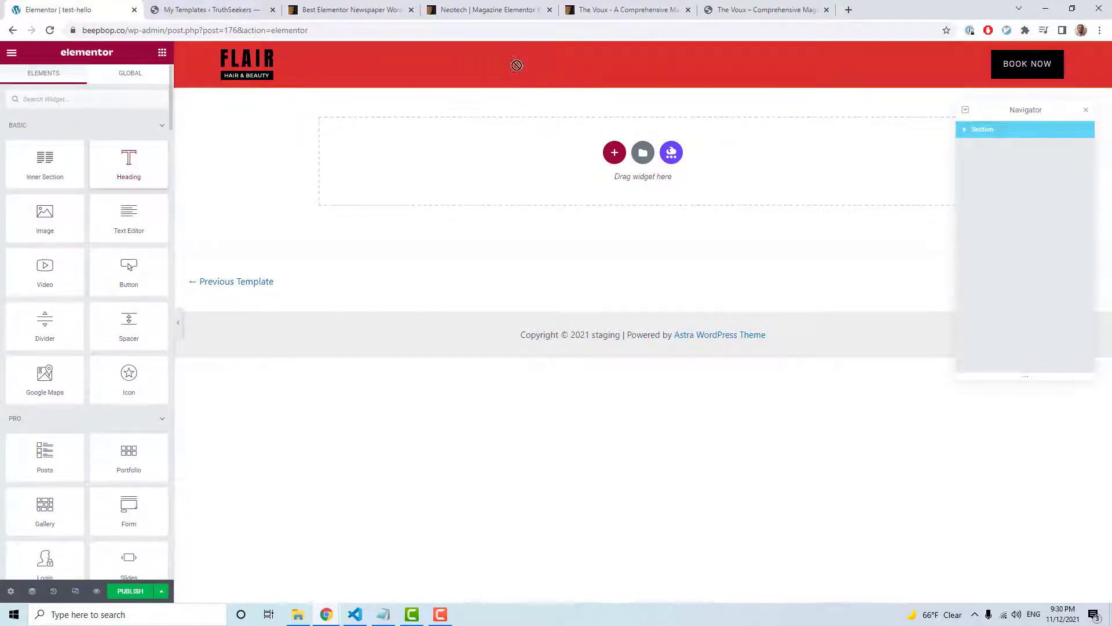
{"action": "left_click", "coordinate": [1016, 131]}
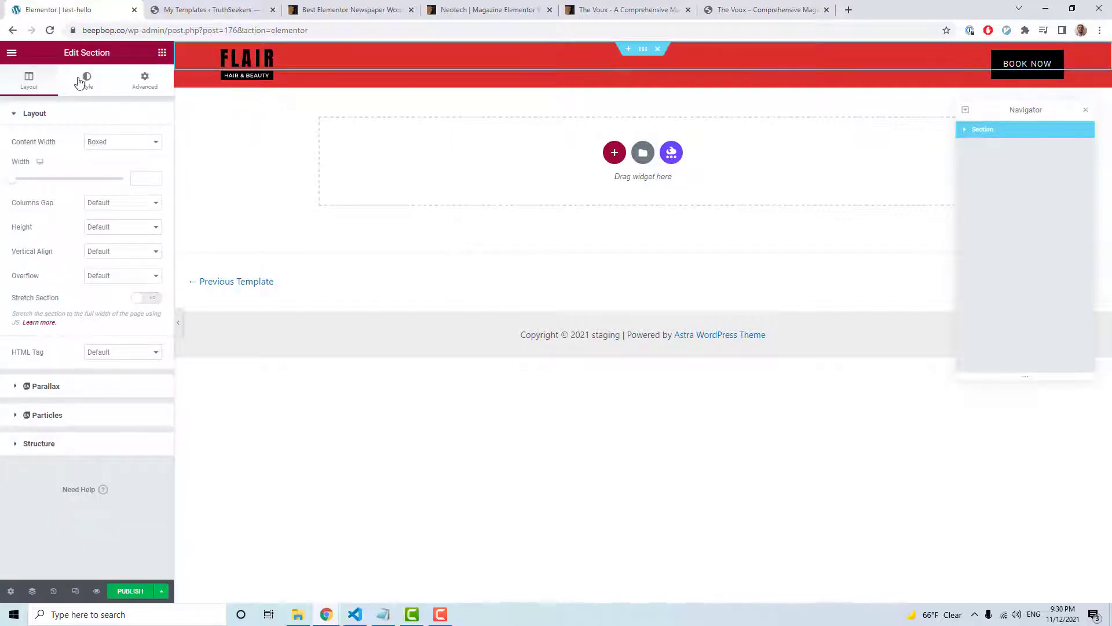
{"action": "left_click", "coordinate": [160, 228]}
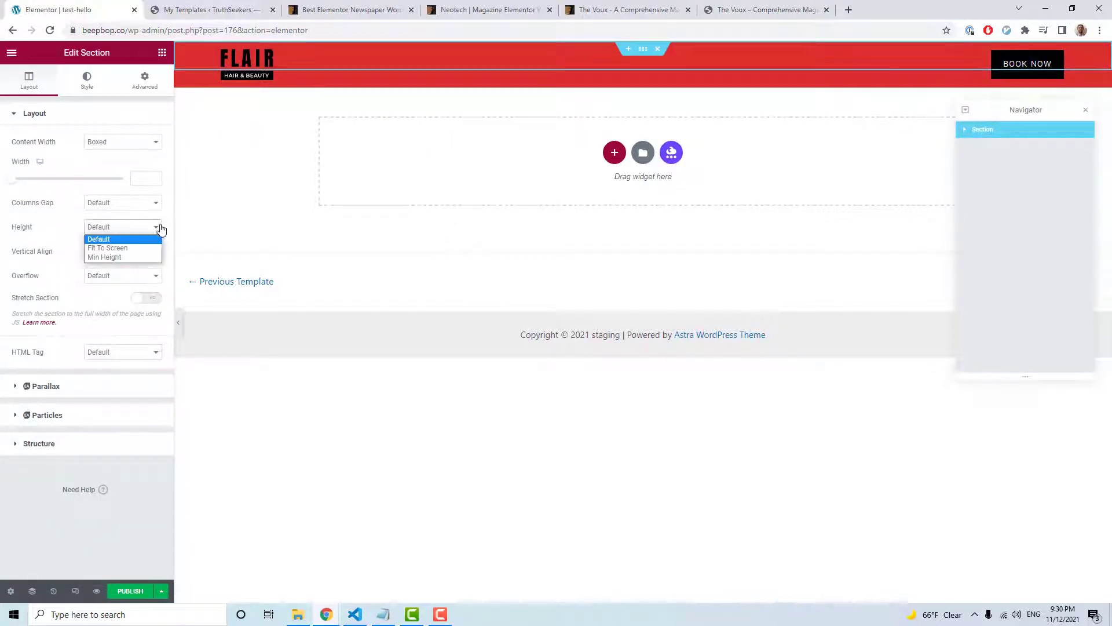
{"action": "left_click", "coordinate": [119, 257]}
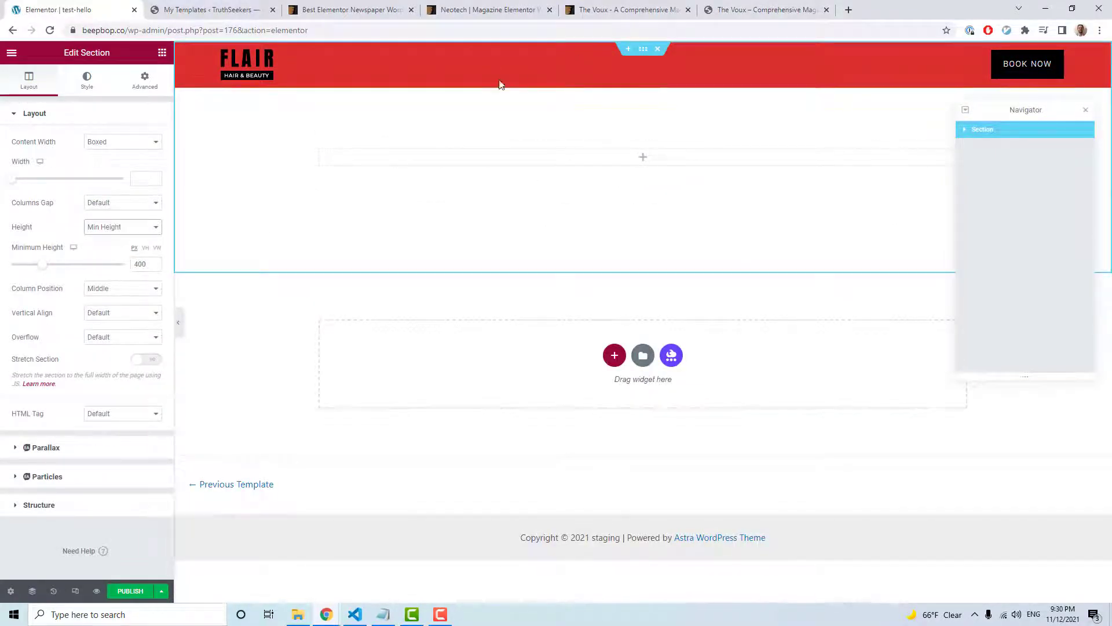
Step: Add a Heading widget to the section and place a Video widget below it
{"action": "left_click", "coordinate": [162, 53]}
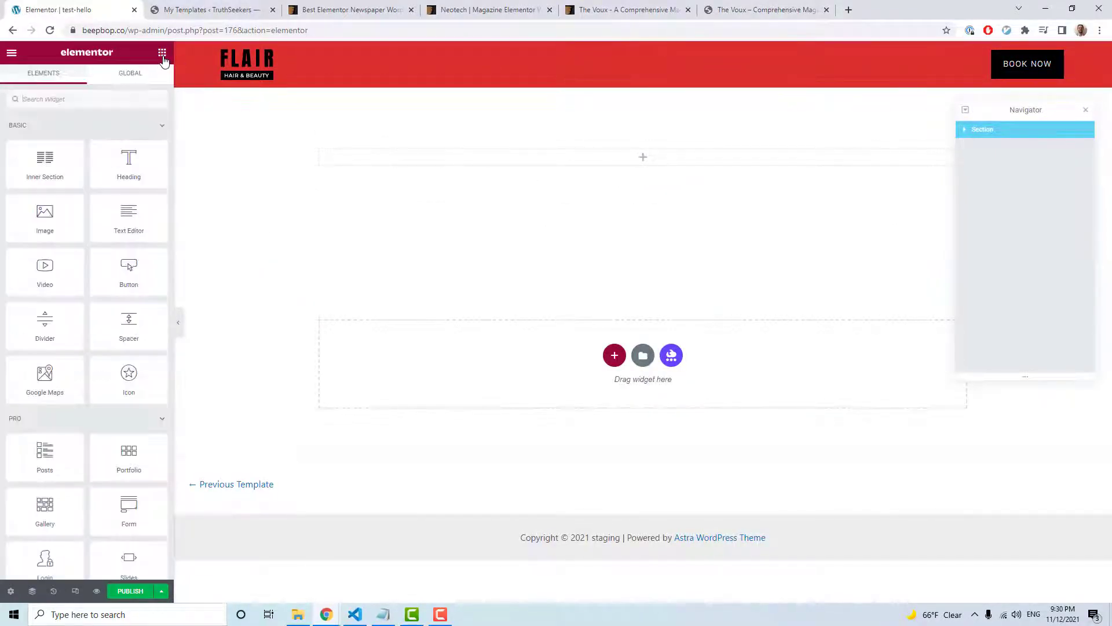
{"action": "left_click_drag", "start_coordinate": [129, 165], "coordinate": [603, 159]}
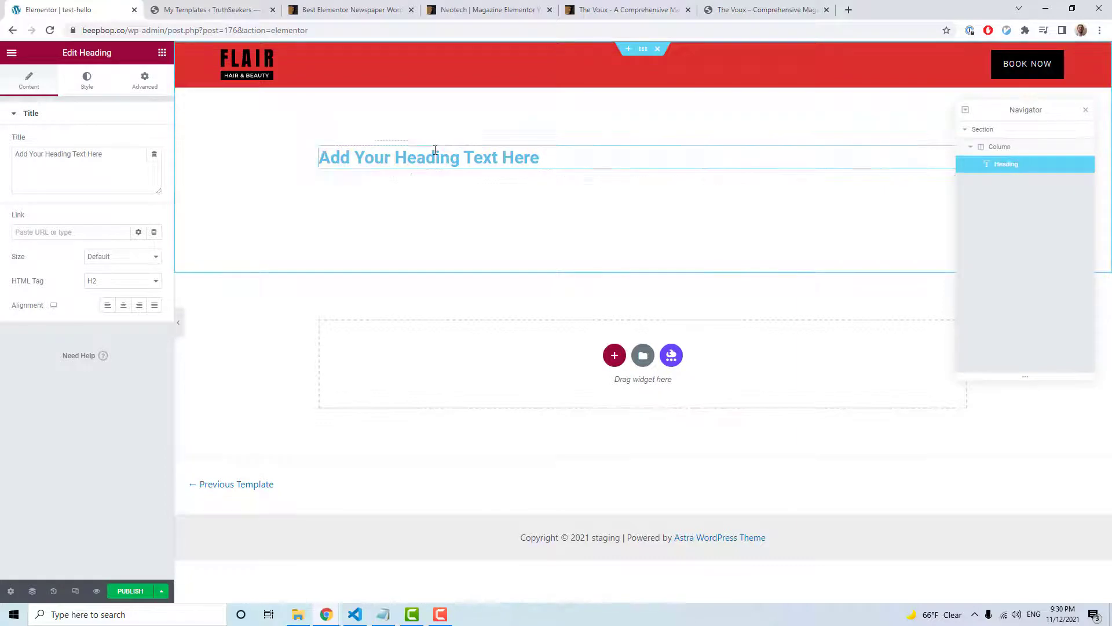
{"action": "left_click", "coordinate": [162, 52]}
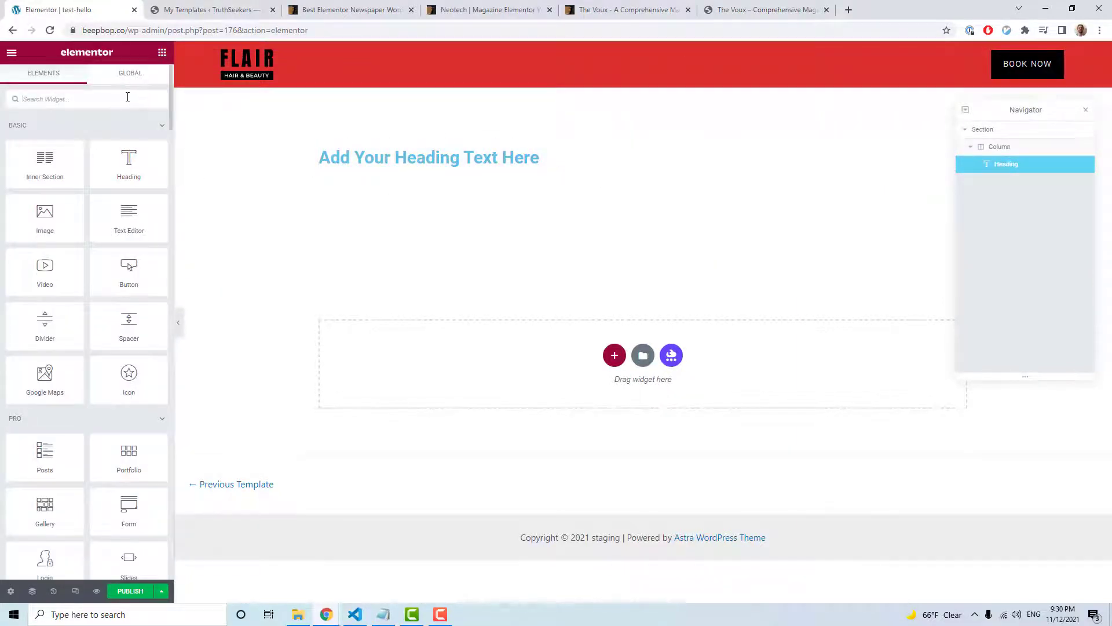
{"action": "type", "text": "video"}
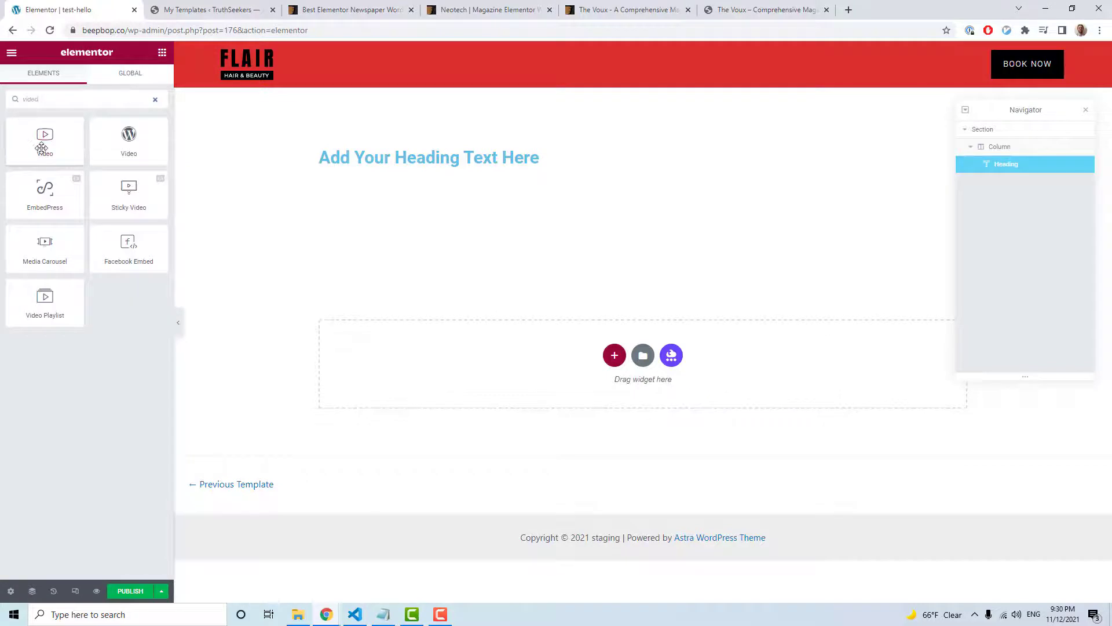
{"action": "left_click_drag", "start_coordinate": [44, 142], "coordinate": [558, 171]}
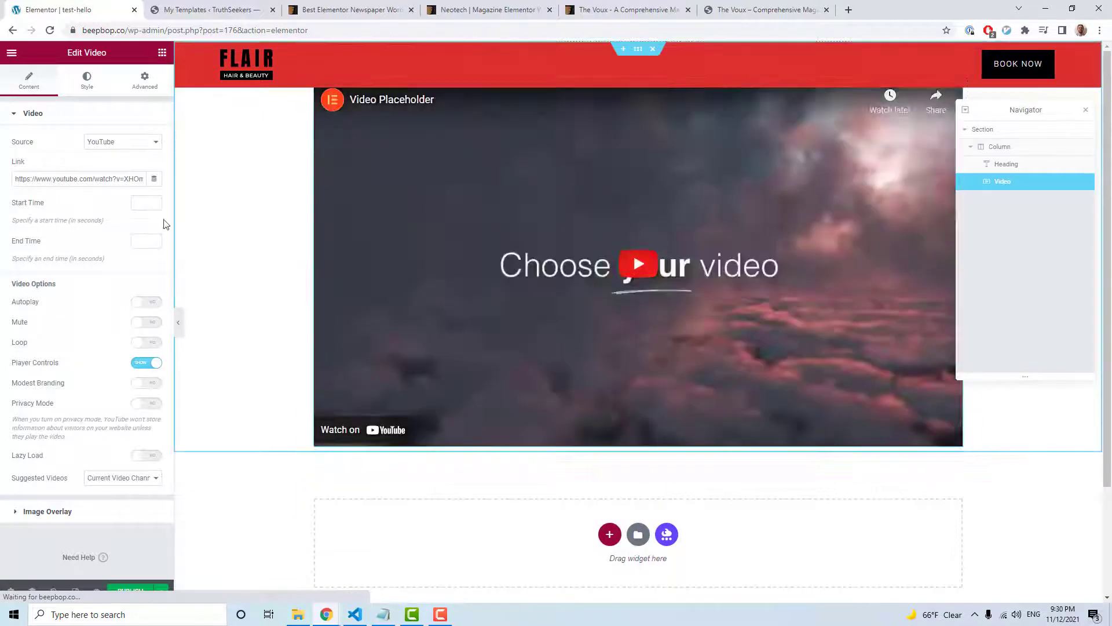
{"action": "left_click", "coordinate": [66, 180]}
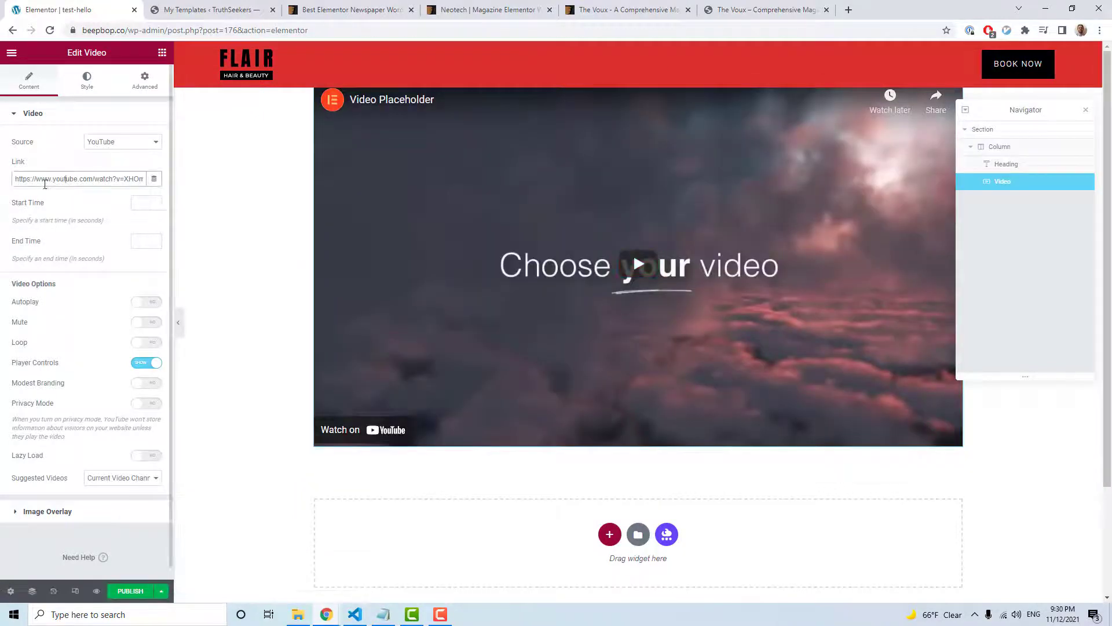
{"action": "key", "text": "ctrl+a"}
{"action": "key", "text": "BackSpace"}
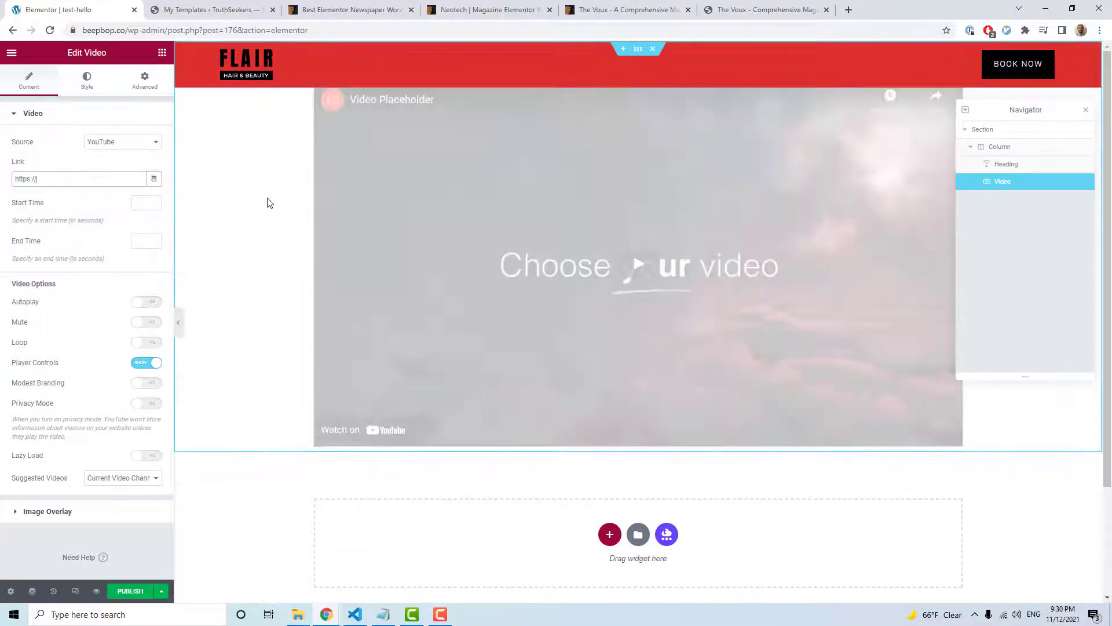
{"action": "type", "text": "https://youtu.be/ap56ivm0dhw"}
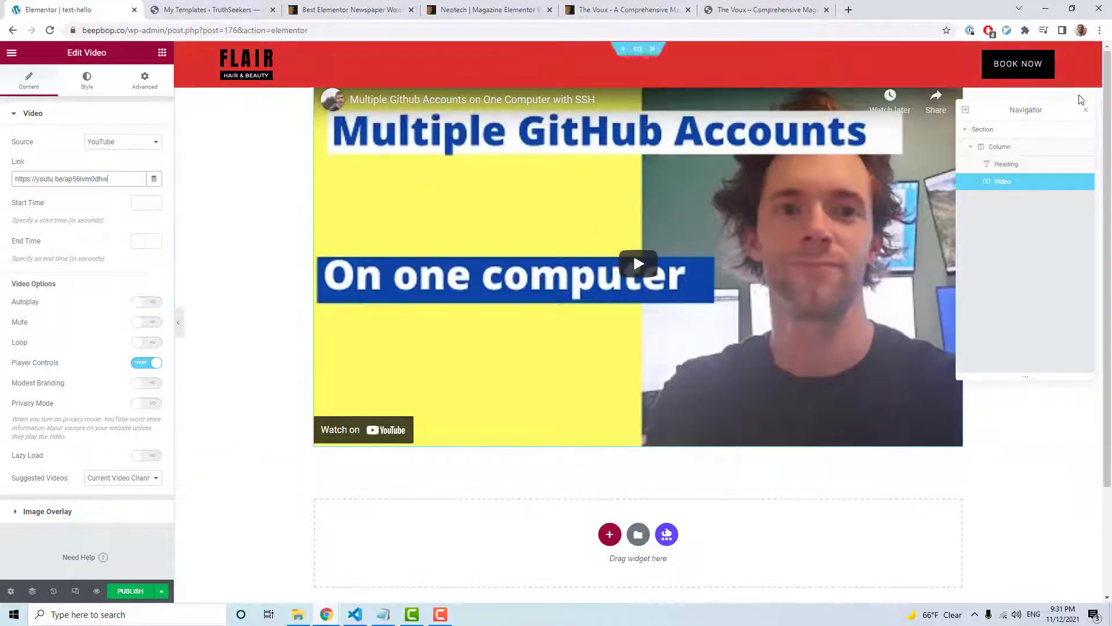
{"action": "left_click", "coordinate": [1087, 115]}
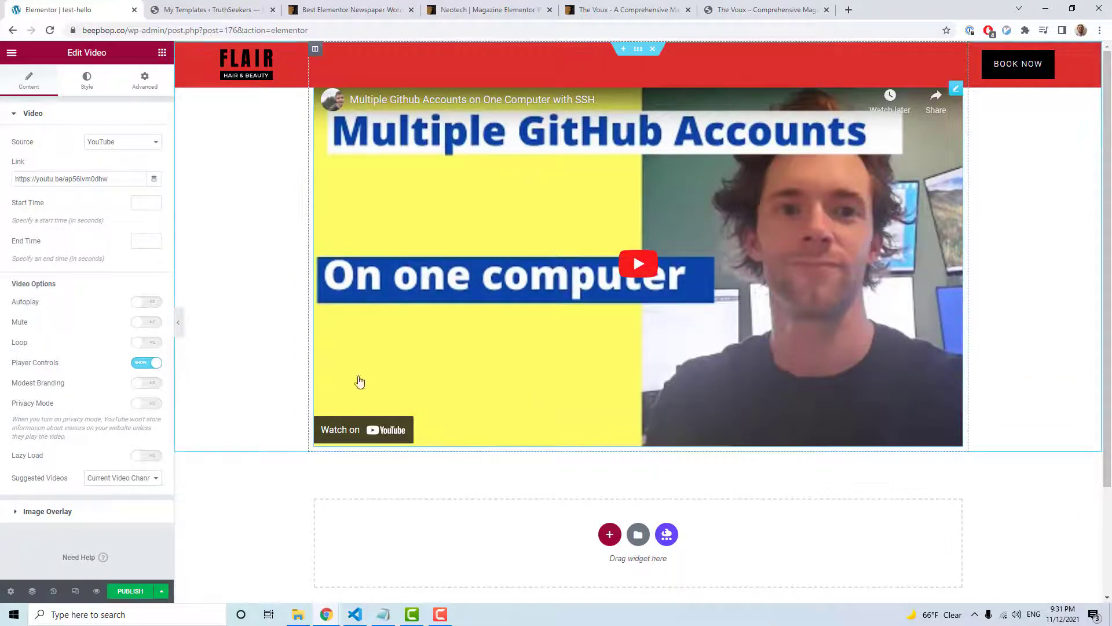
{"action": "left_click", "coordinate": [130, 591]}
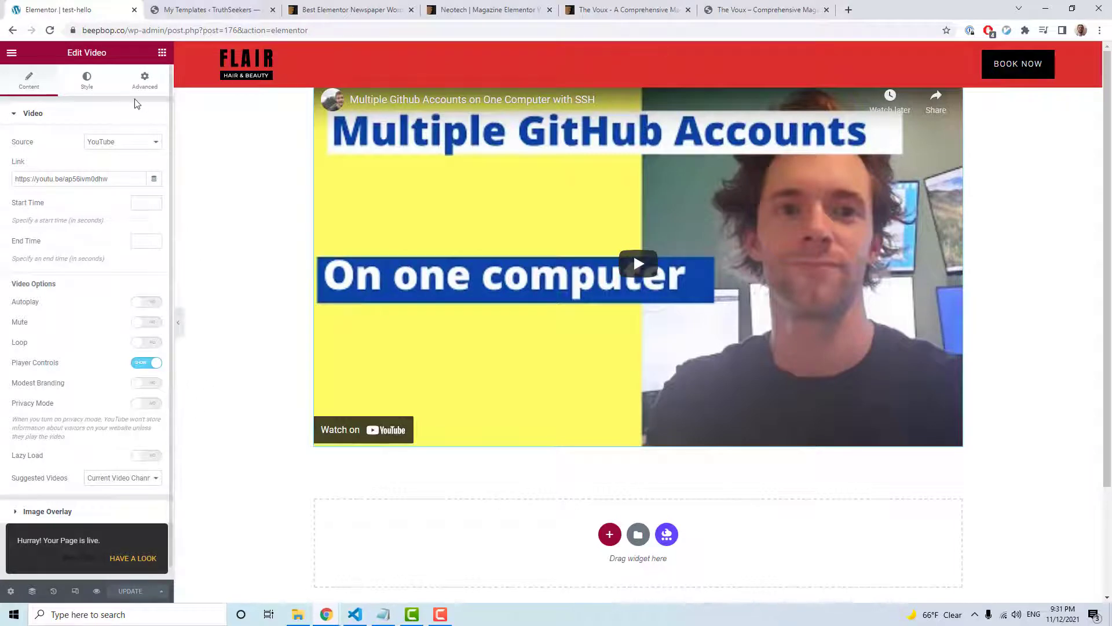
Step: Return to the staging site's saved Elementor templates and export the test-hello page template
{"action": "left_click_drag", "start_coordinate": [167, 30], "coordinate": [324, 31]}
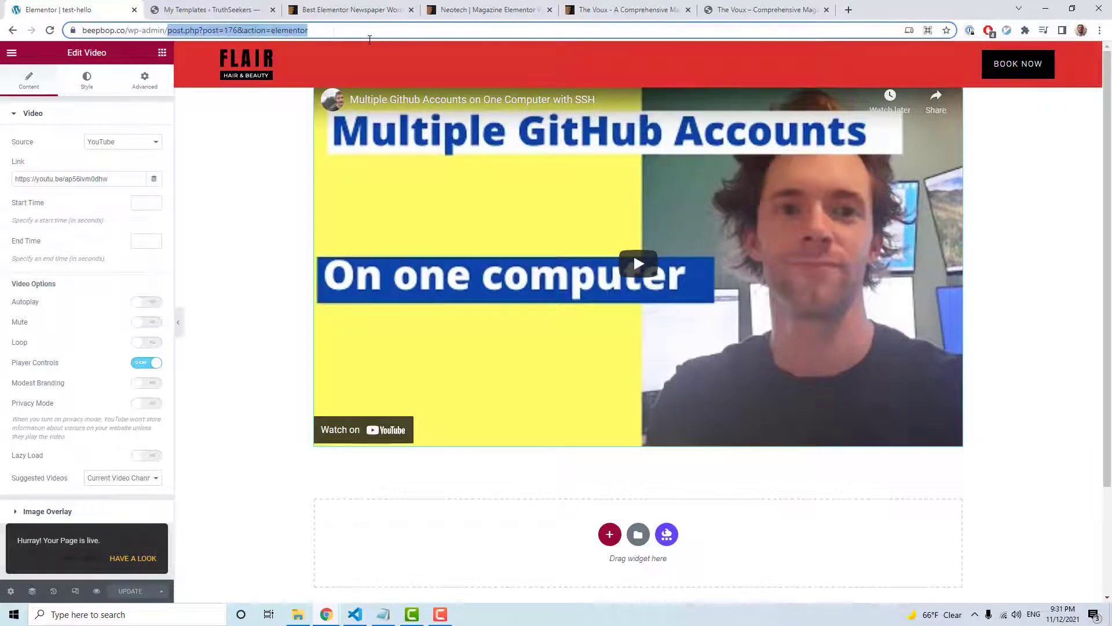
{"action": "key", "text": "BackSpace"}
{"action": "key", "text": "Return"}
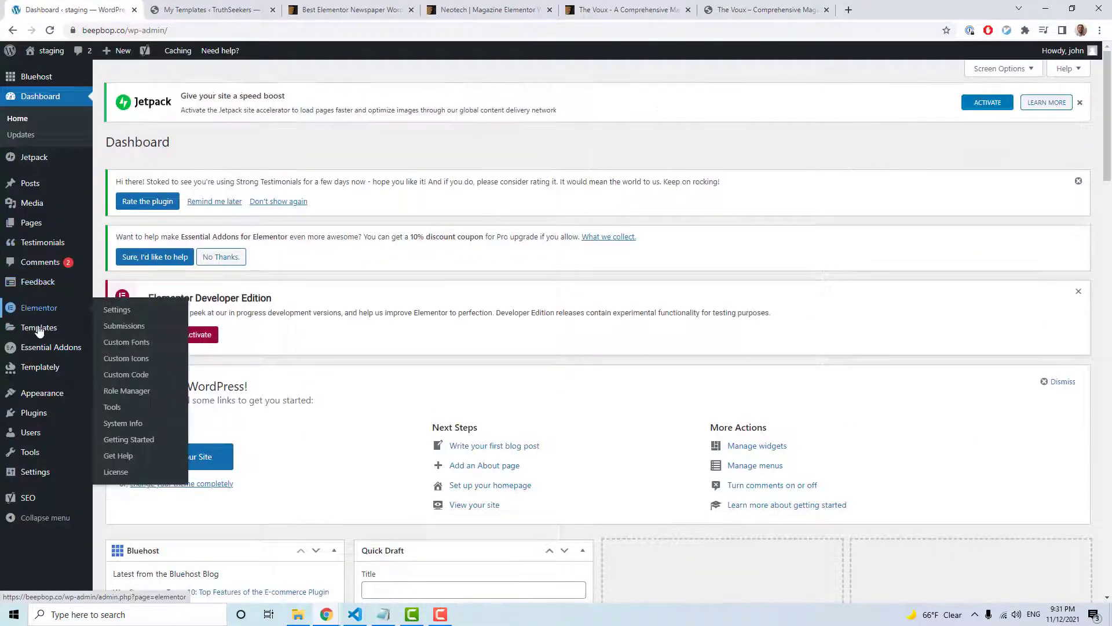
{"action": "left_click", "coordinate": [38, 333]}
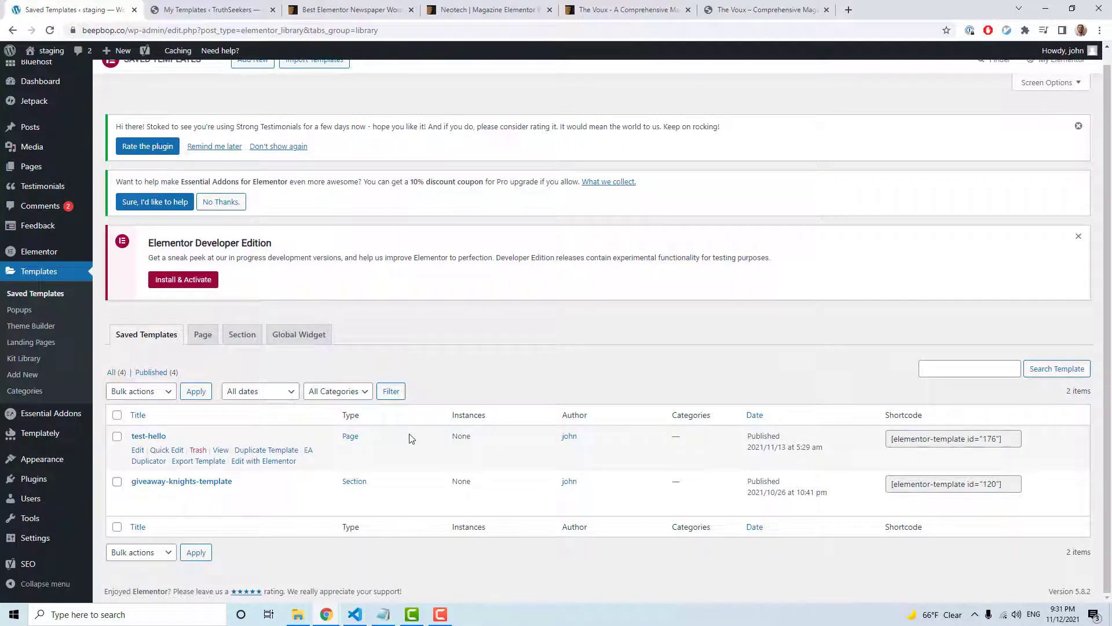
{"action": "left_click_drag", "start_coordinate": [357, 441], "coordinate": [337, 443]}
{"action": "left_click", "coordinate": [373, 445]}
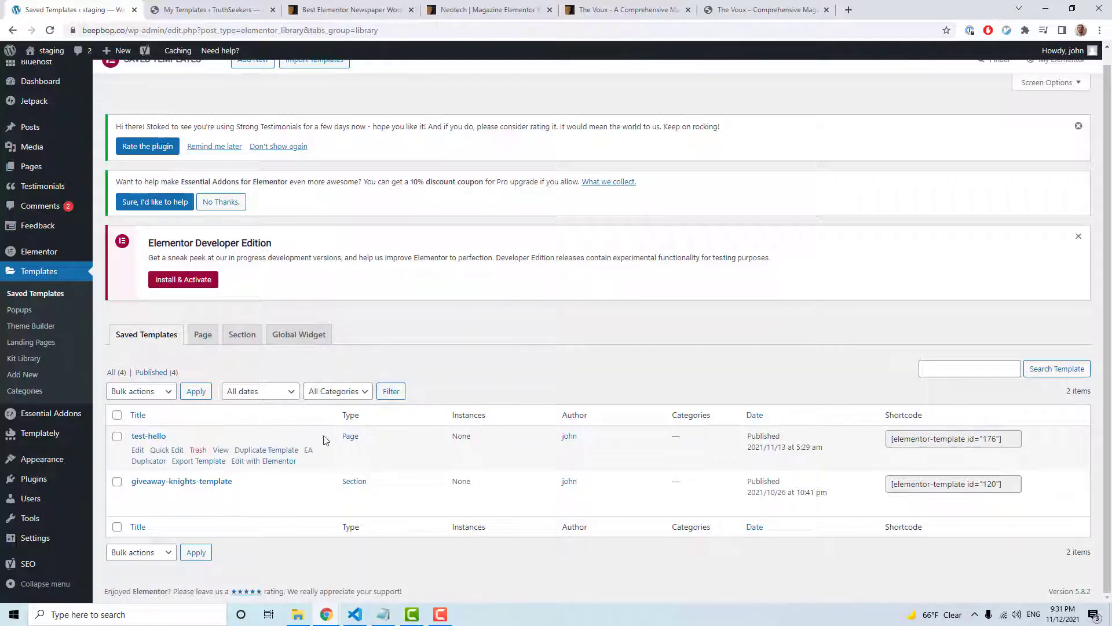
{"action": "left_click", "coordinate": [205, 462]}
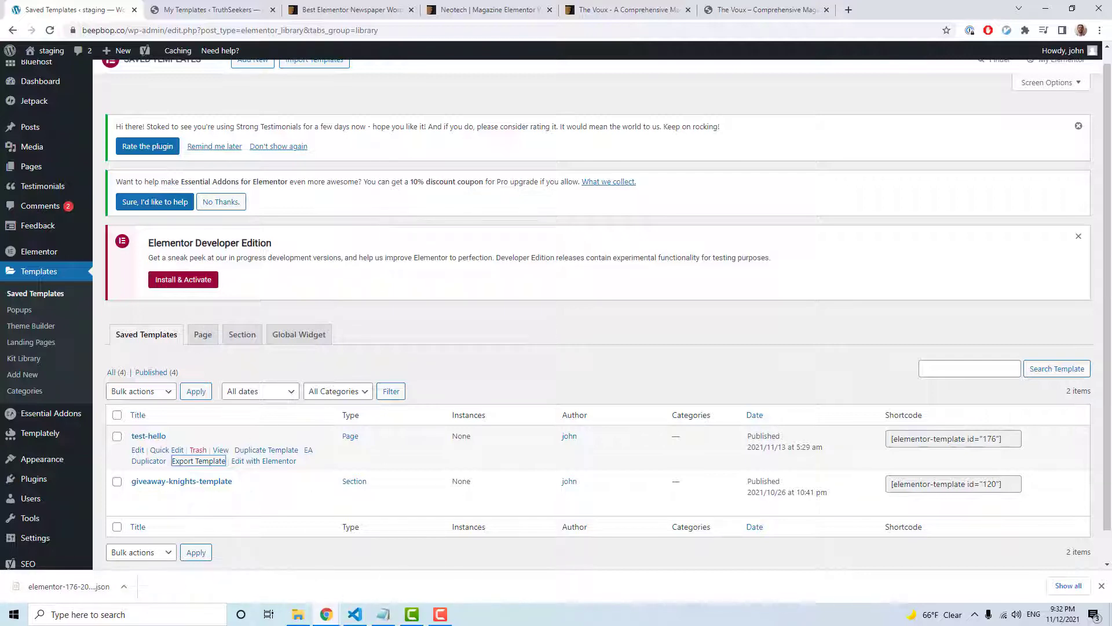
Step: In the Downloads folder, rename the exported template file to test-hello.json and move the File Explorer window out of the way
{"action": "left_click_drag", "start_coordinate": [475, 0], "coordinate": [542, 106]}
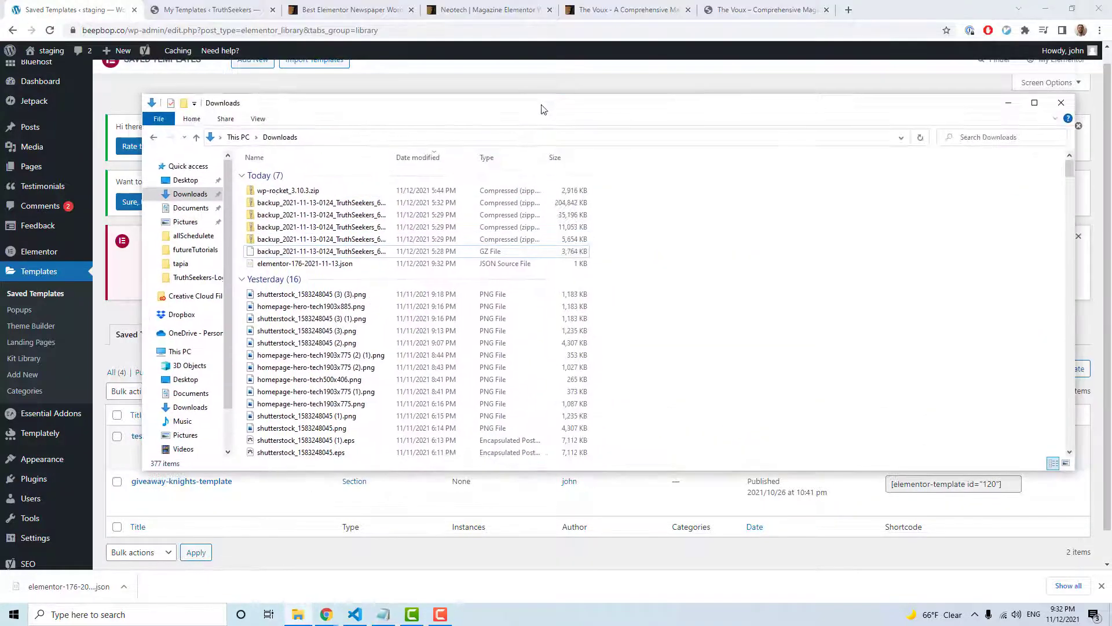
{"action": "left_click", "coordinate": [175, 197]}
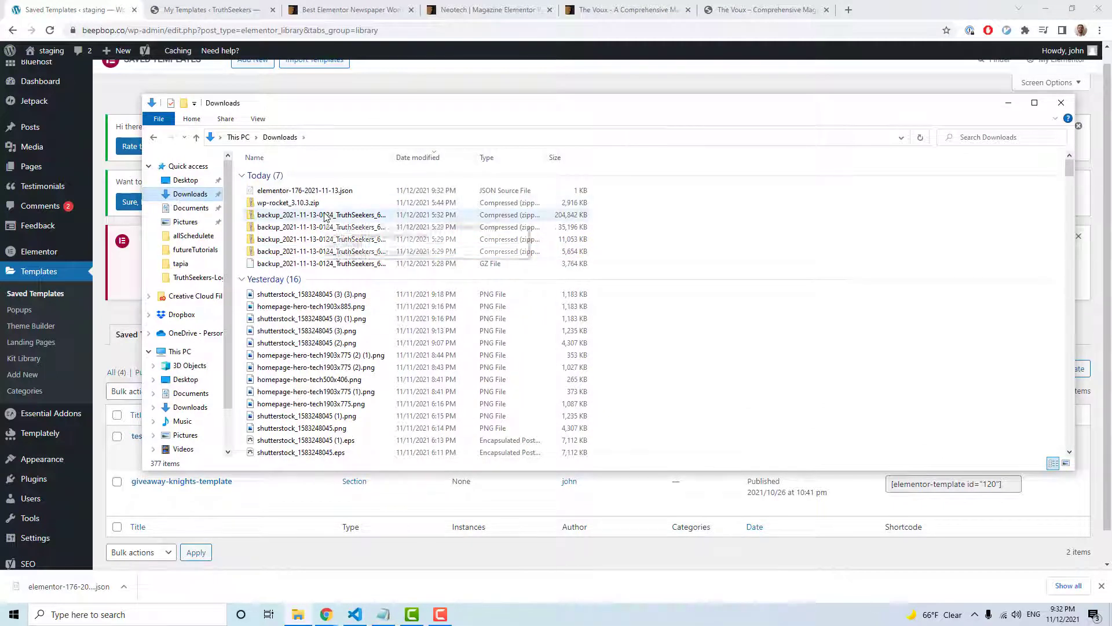
{"action": "left_click", "coordinate": [295, 192]}
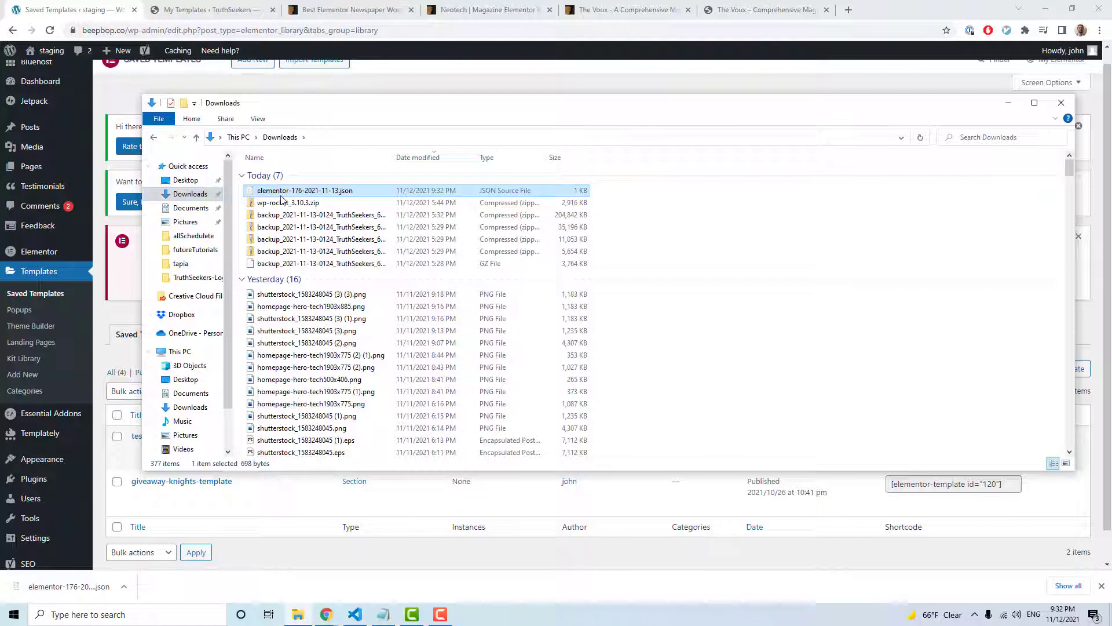
{"action": "left_click", "coordinate": [312, 193]}
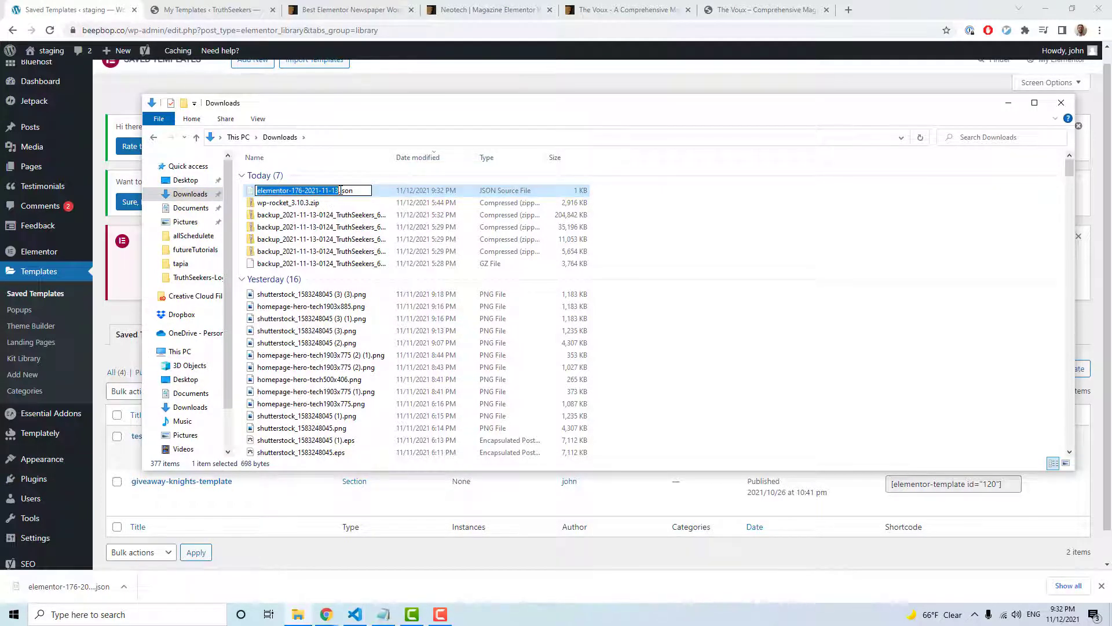
{"action": "type", "text": "test-hello"}
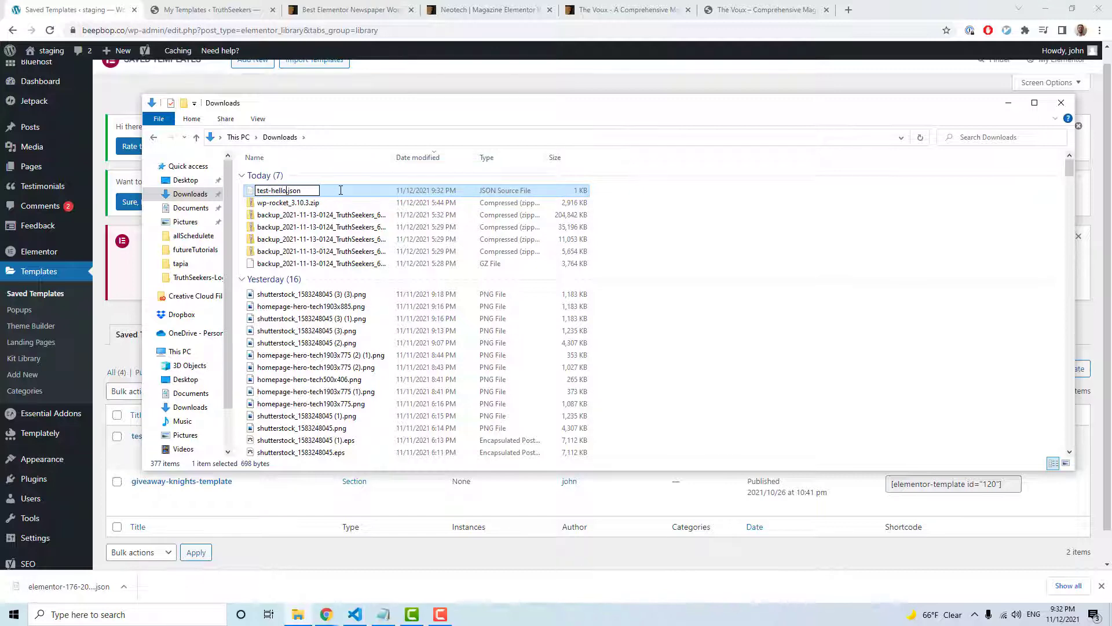
{"action": "key", "text": "Return"}
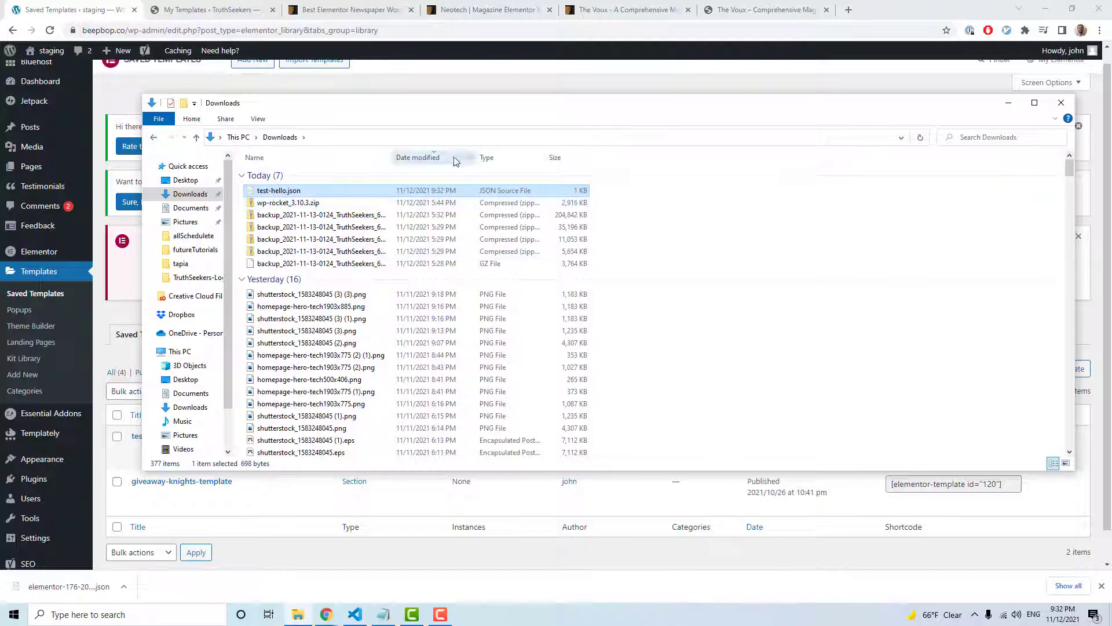
{"action": "left_click_drag", "start_coordinate": [657, 109], "coordinate": [657, 128]}
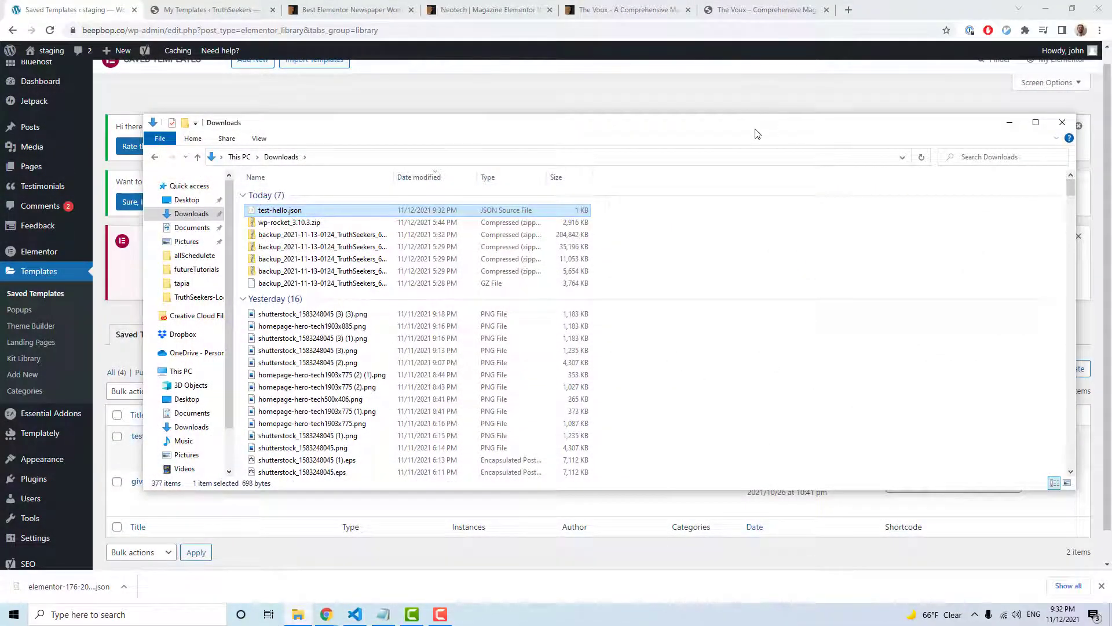
{"action": "left_click_drag", "start_coordinate": [756, 133], "coordinate": [0, 117]}
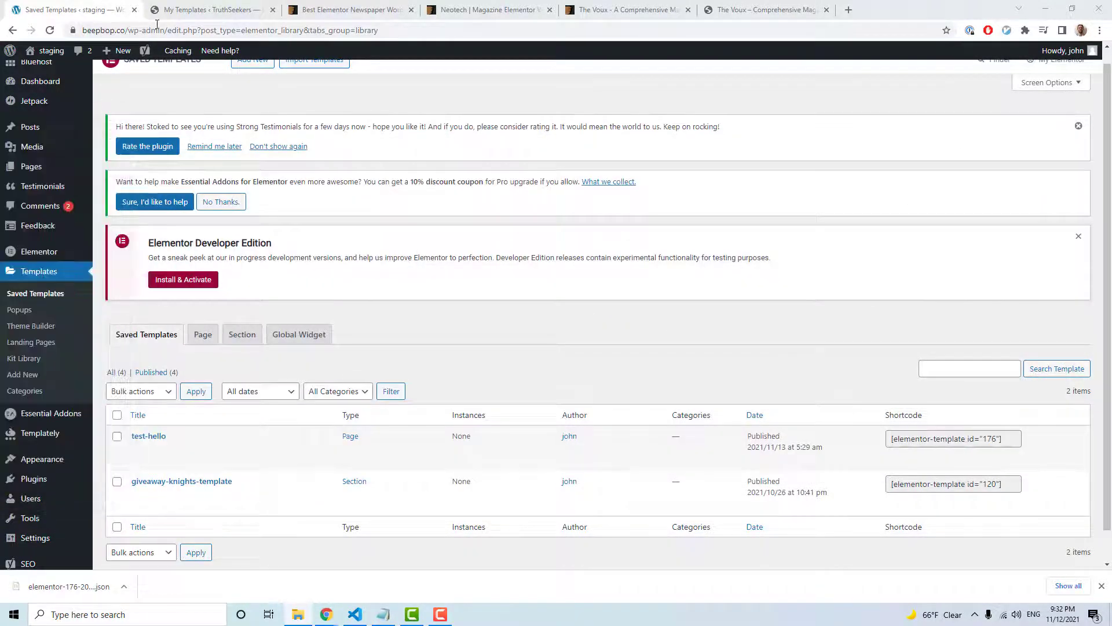
Step: Switch to the TruthSeekers WordPress site and open the template import form in its saved templates
{"action": "left_click", "coordinate": [248, 11]}
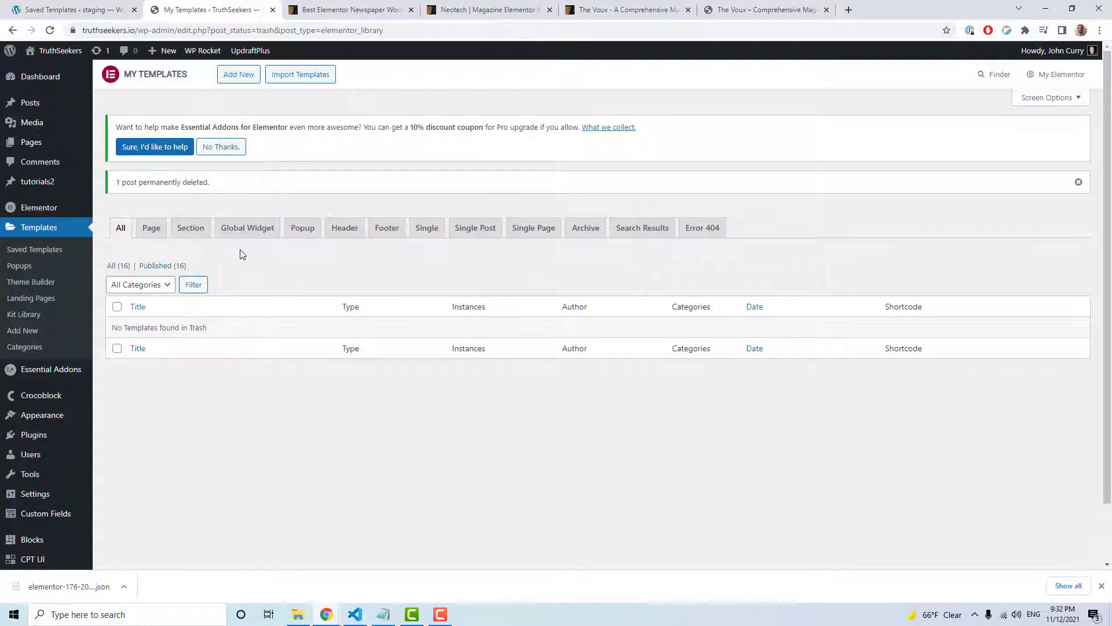
{"action": "left_click", "coordinate": [38, 86]}
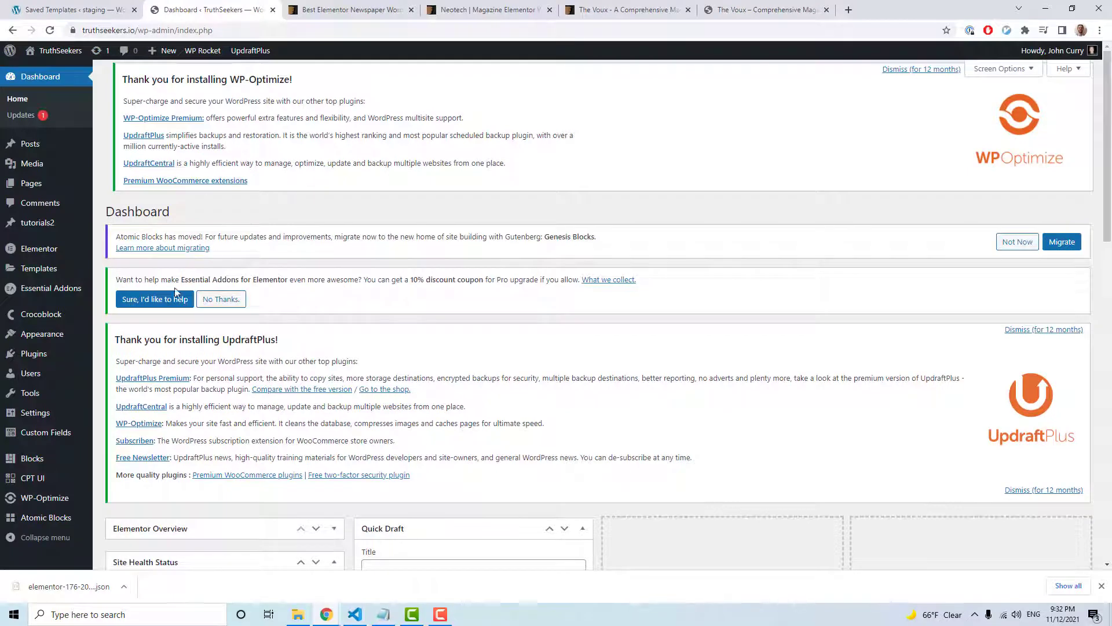
{"action": "left_click", "coordinate": [44, 274]}
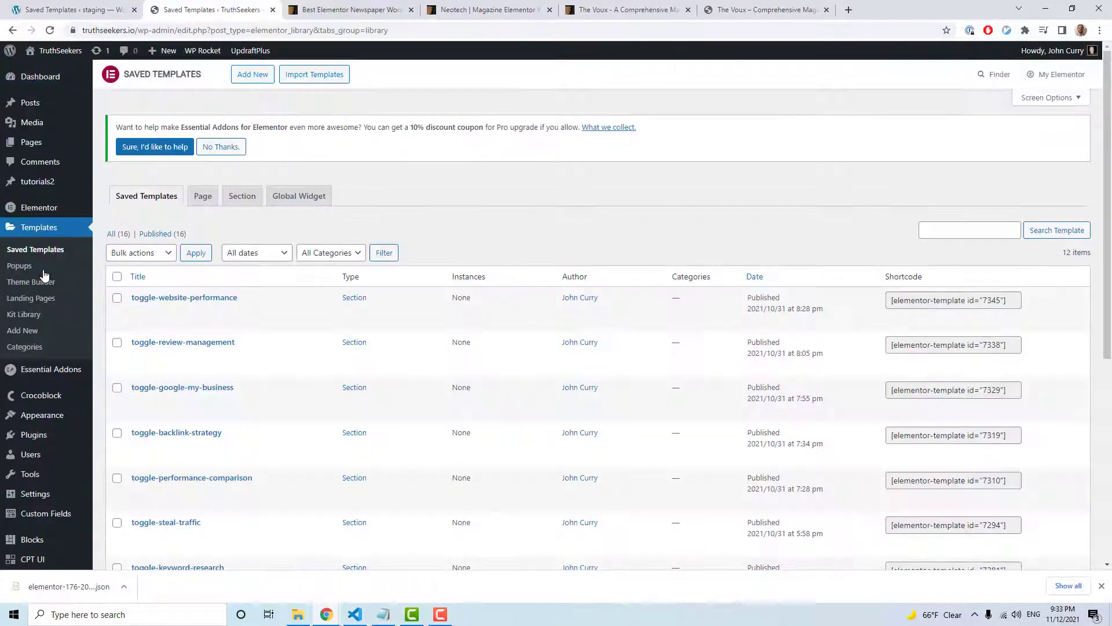
{"action": "left_click", "coordinate": [331, 78]}
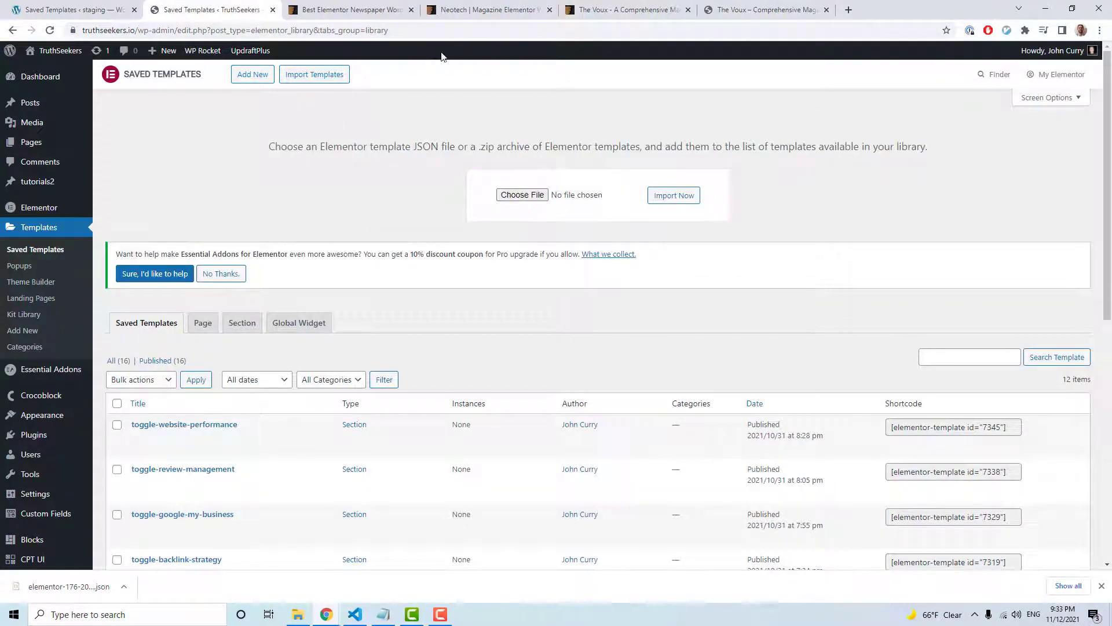
{"action": "left_click", "coordinate": [615, 13]}
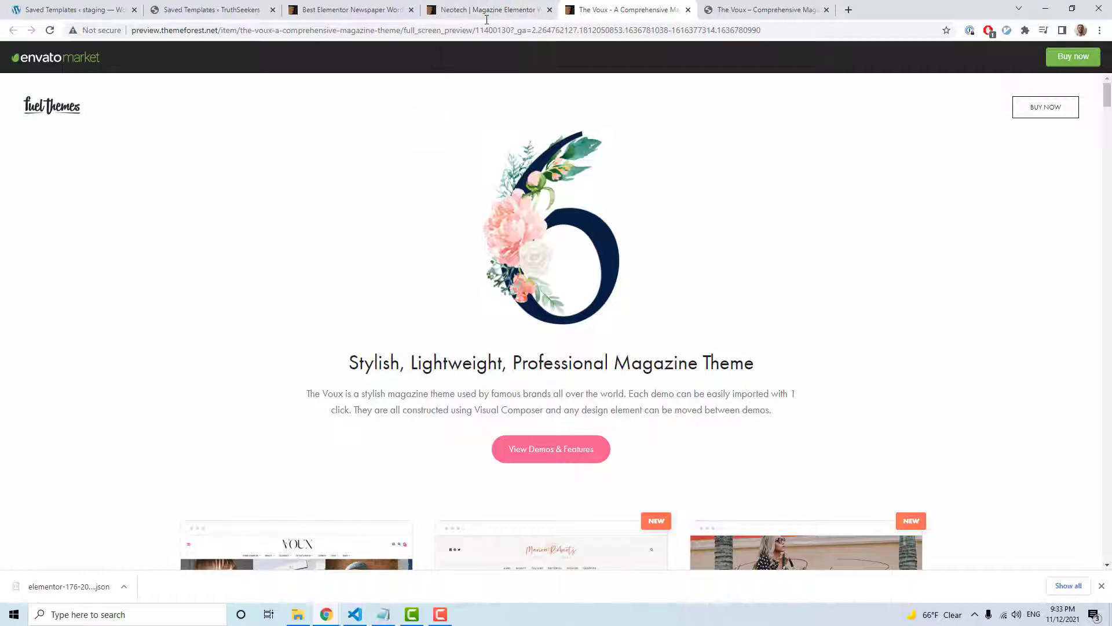
{"action": "left_click", "coordinate": [85, 10]}
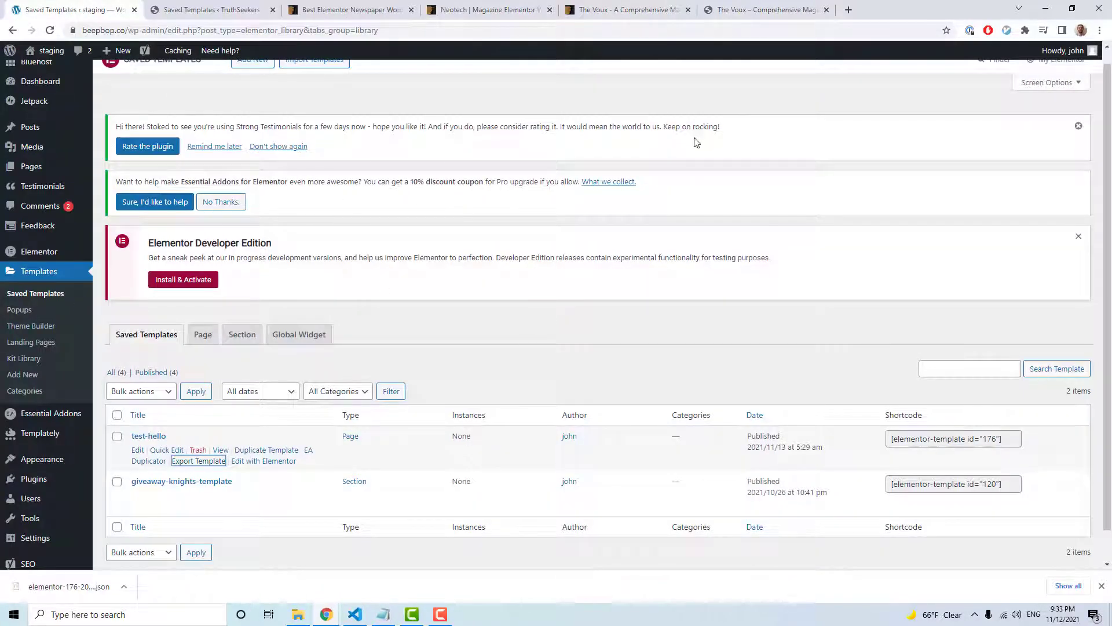
{"action": "left_click", "coordinate": [185, 10]}
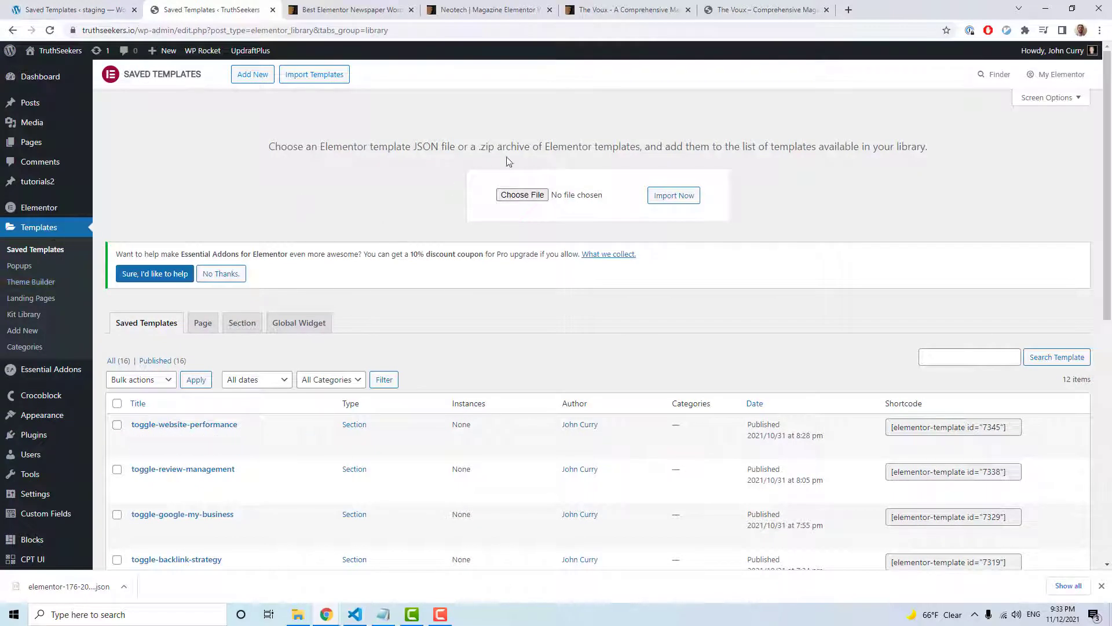
Step: Import test-hello.json from the Downloads folder into the TruthSeekers site's Elementor templates
{"action": "left_click", "coordinate": [305, 80]}
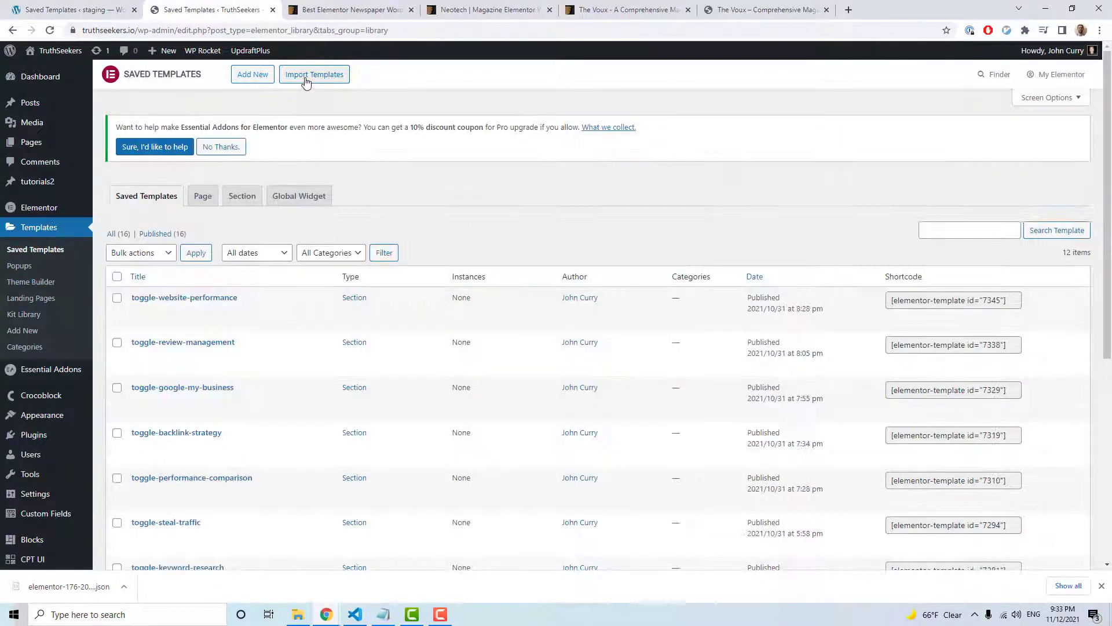
{"action": "left_click", "coordinate": [305, 80]}
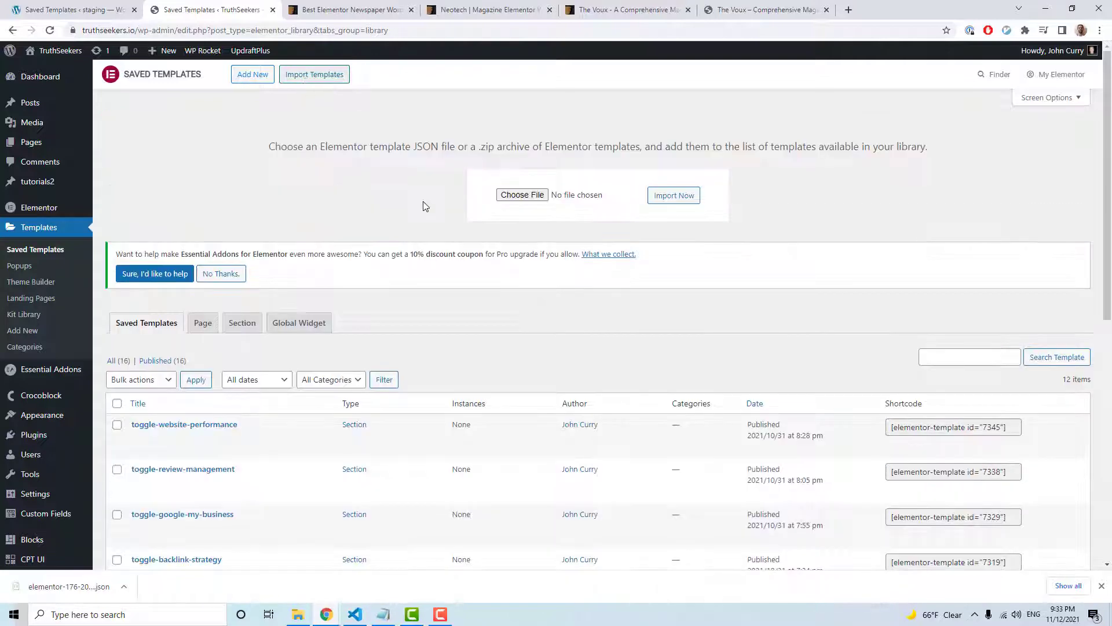
{"action": "left_click", "coordinate": [528, 196]}
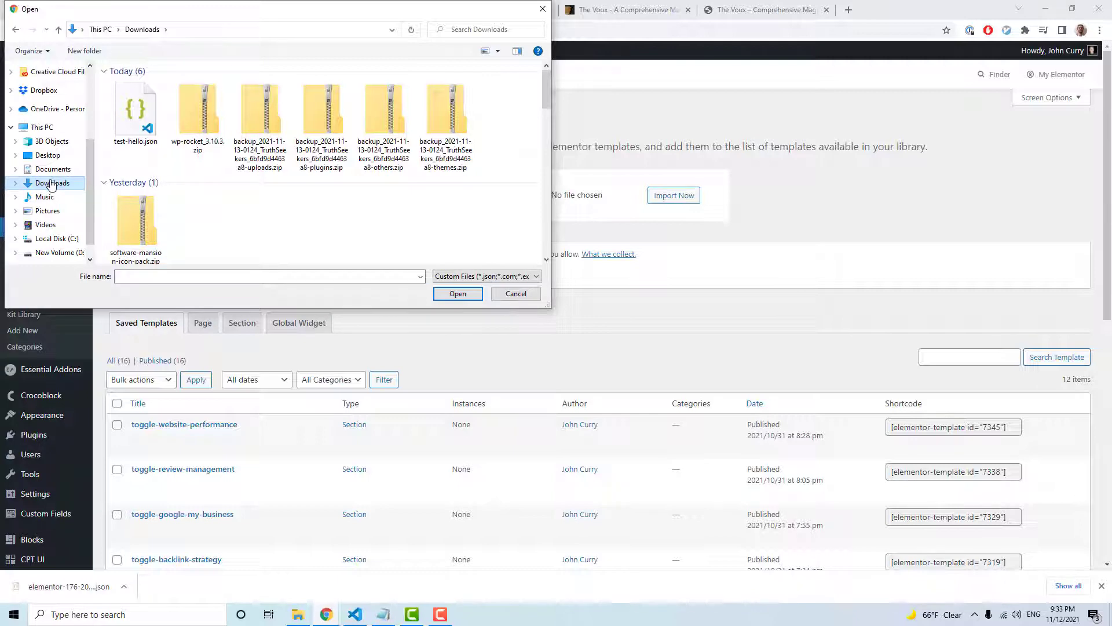
{"action": "double_click", "coordinate": [144, 119]}
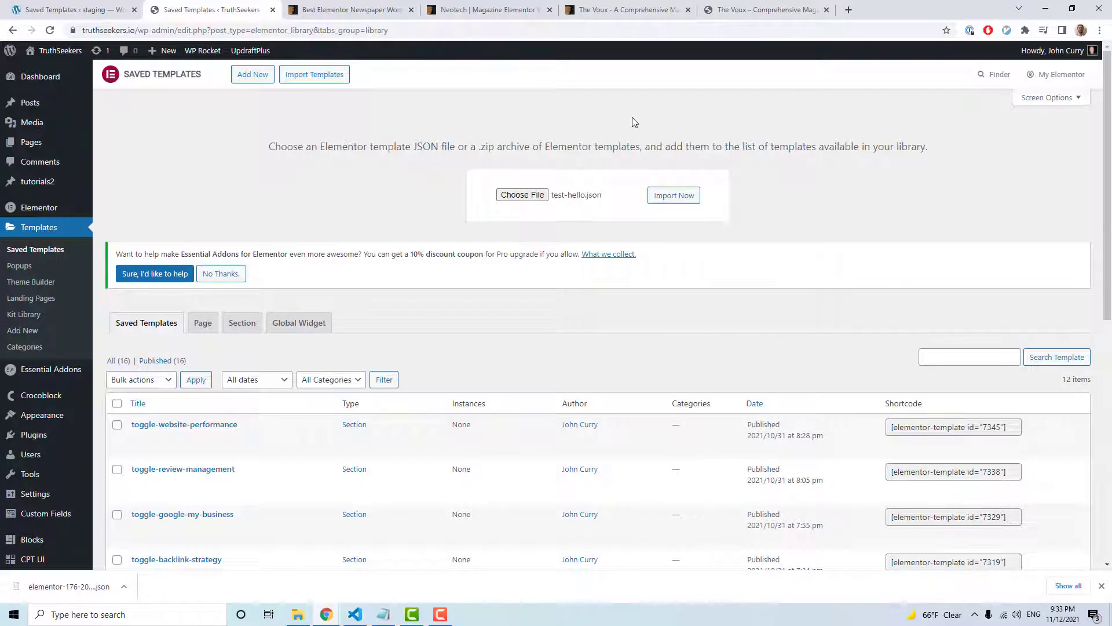
{"action": "left_click", "coordinate": [680, 201]}
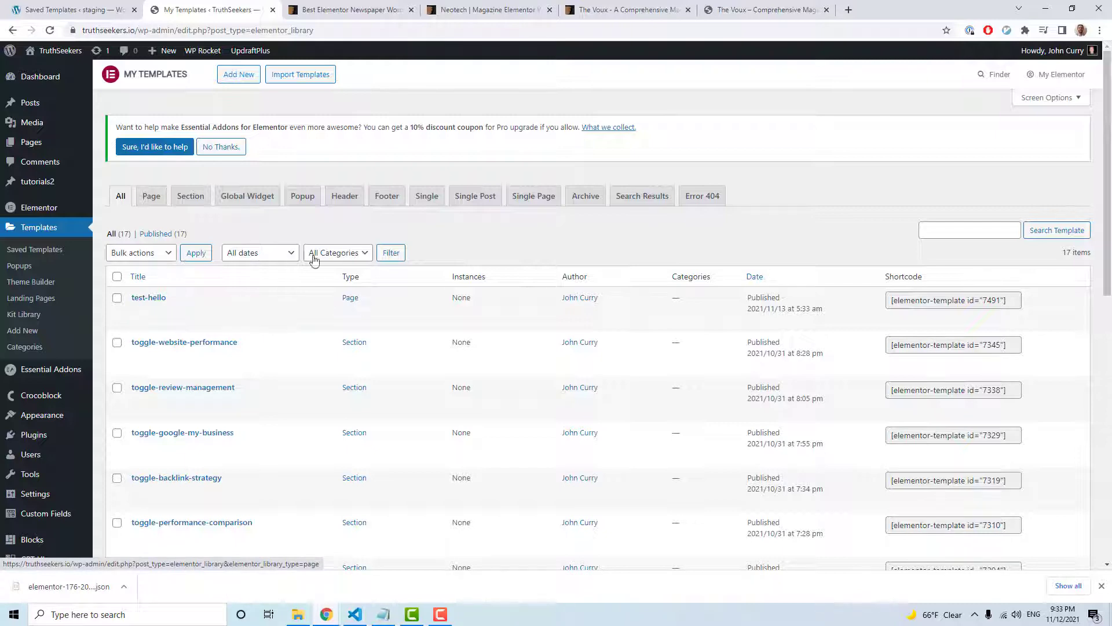
Step: Add a new page titled "does it work?" on the TruthSeekers site and open it for editing with Elementor
{"action": "mouse_move", "coordinate": [38, 147]}
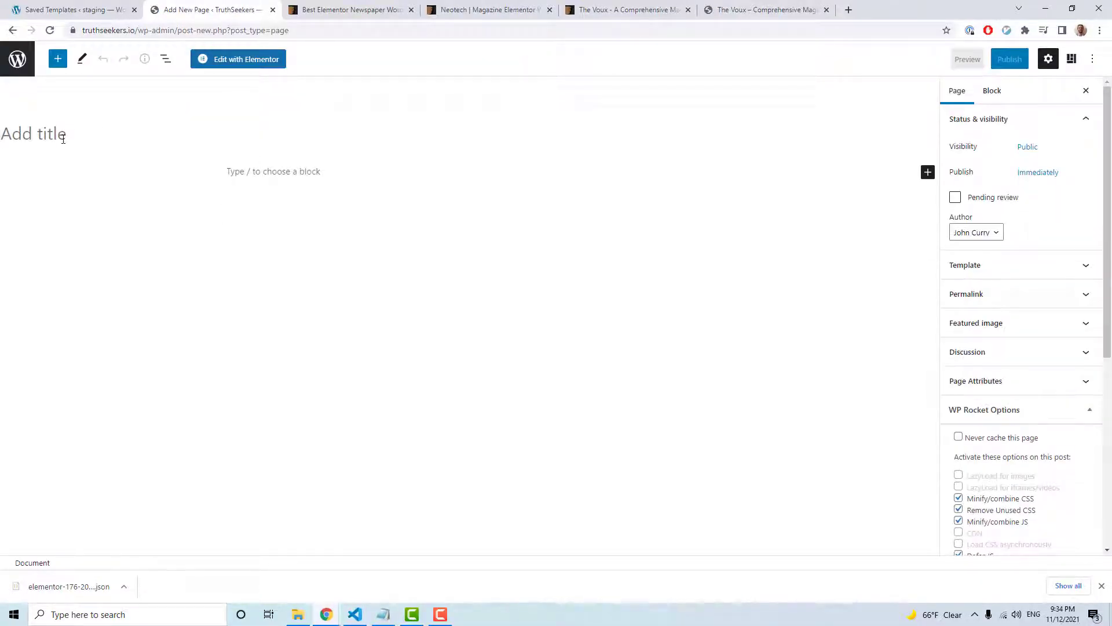
{"action": "type", "text": "d"}
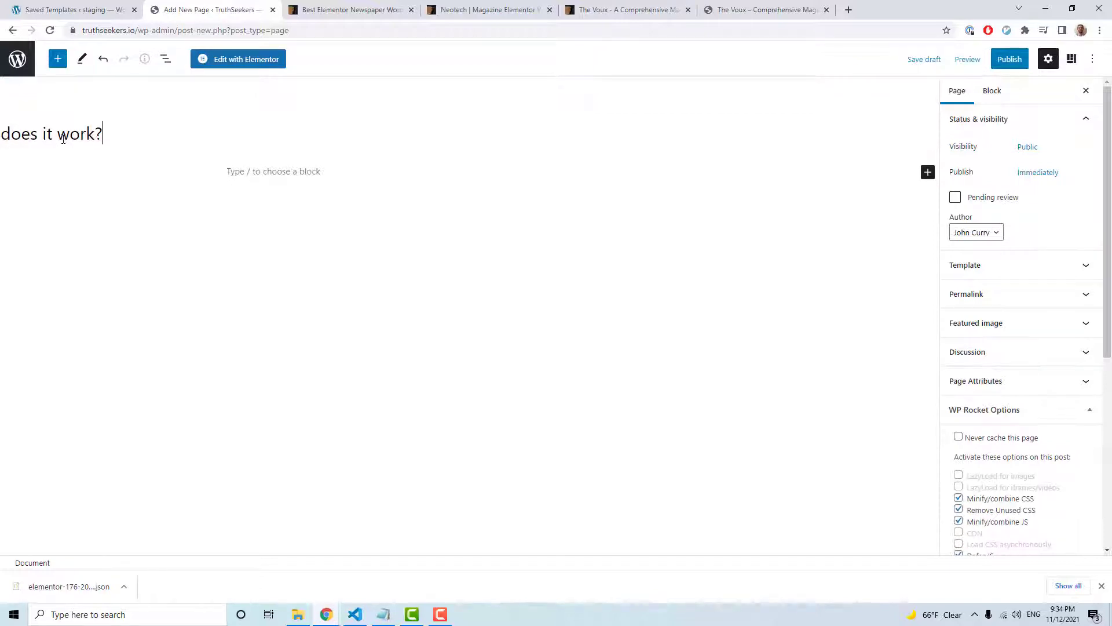
{"action": "left_click", "coordinate": [262, 62]}
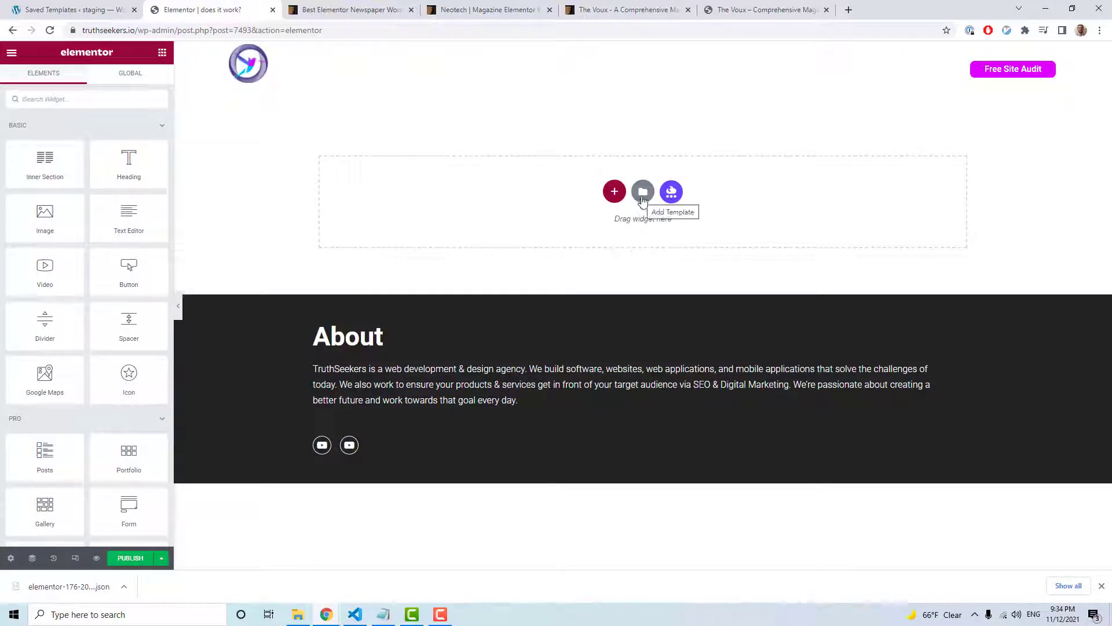
Step: Search the saved templates in the Elementor library for "tes" and insert the test-hello template into the page
{"action": "left_click", "coordinate": [643, 197]}
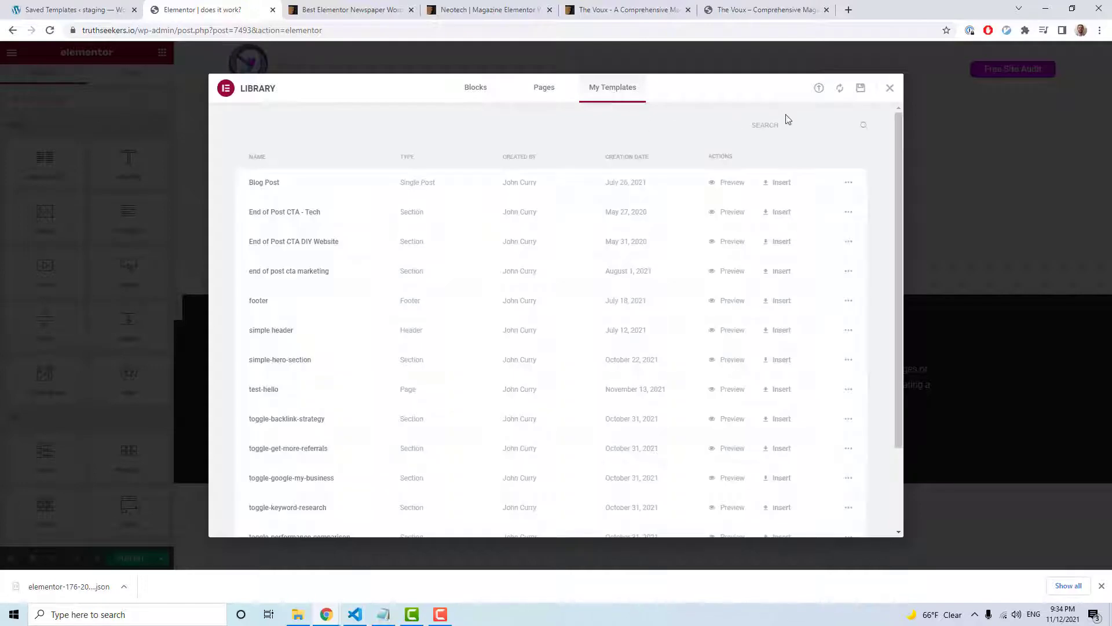
{"action": "type", "text": "tes"}
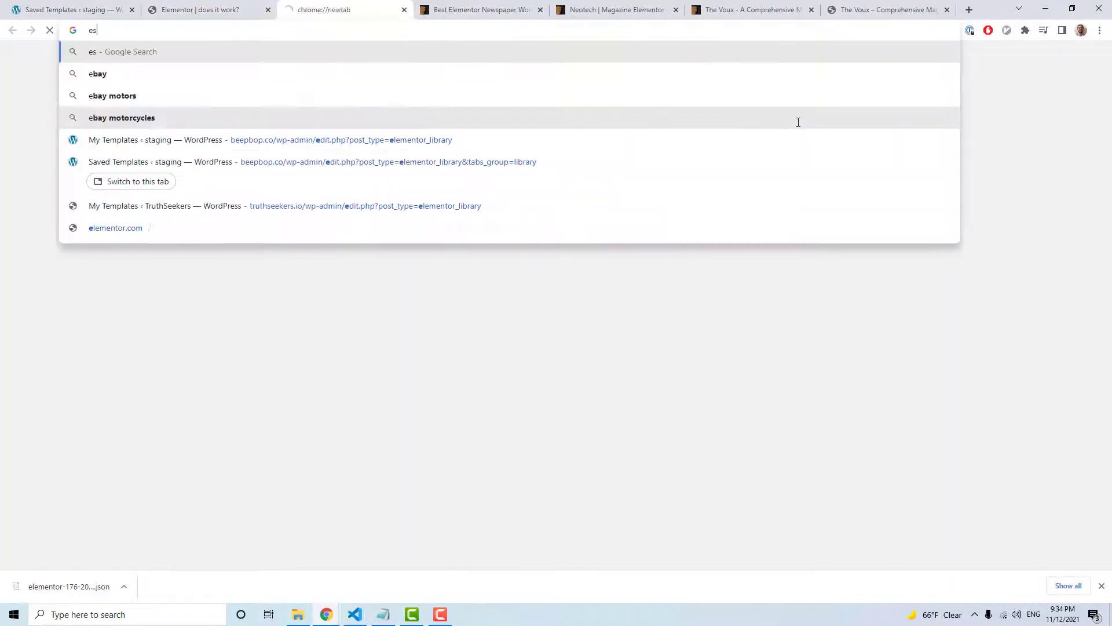
{"action": "key", "text": "ctrl+w"}
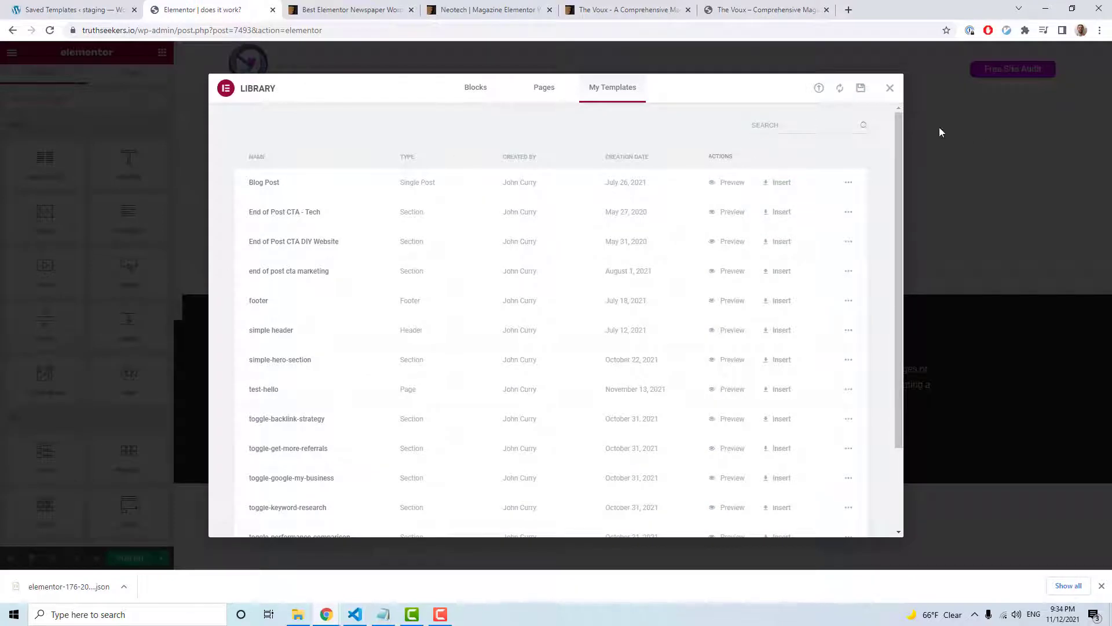
{"action": "left_click", "coordinate": [805, 128]}
{"action": "type", "text": "tes"}
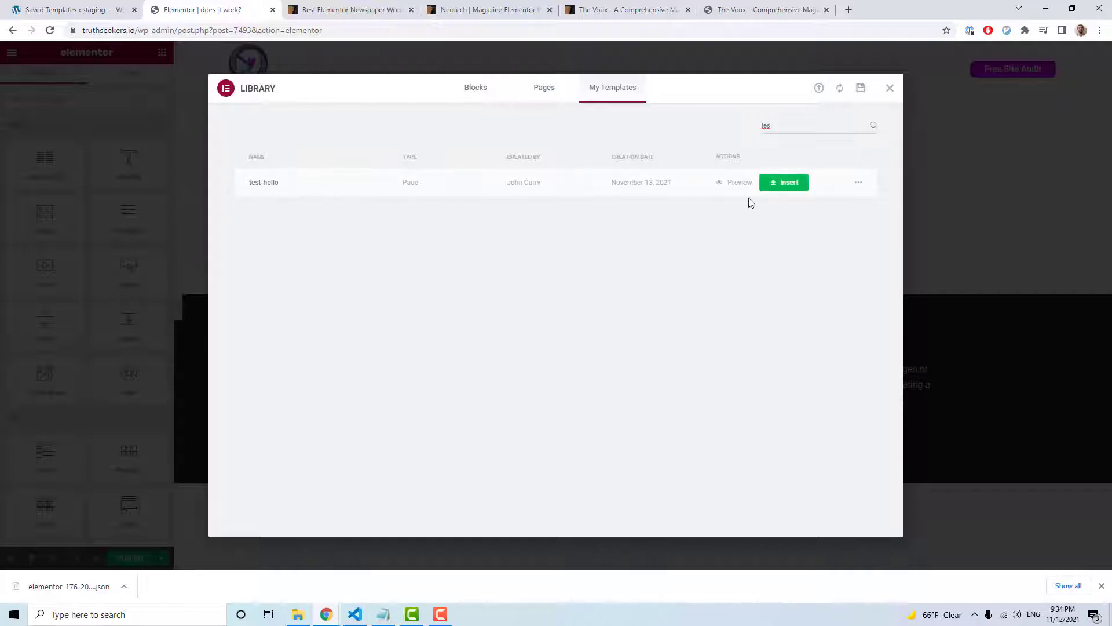
{"action": "left_click", "coordinate": [780, 184]}
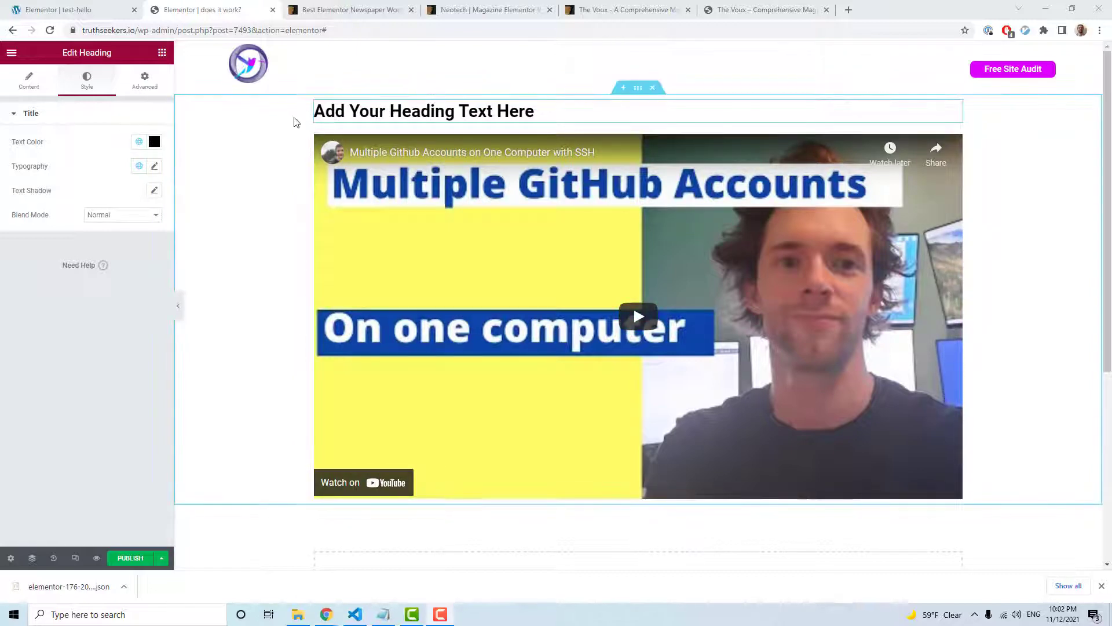
Step: Compare the heading's text color on the "does it work?" page with the same heading in the staging site's test-hello template
{"action": "left_click_drag", "start_coordinate": [360, 110], "coordinate": [495, 107]}
{"action": "left_click", "coordinate": [547, 109]}
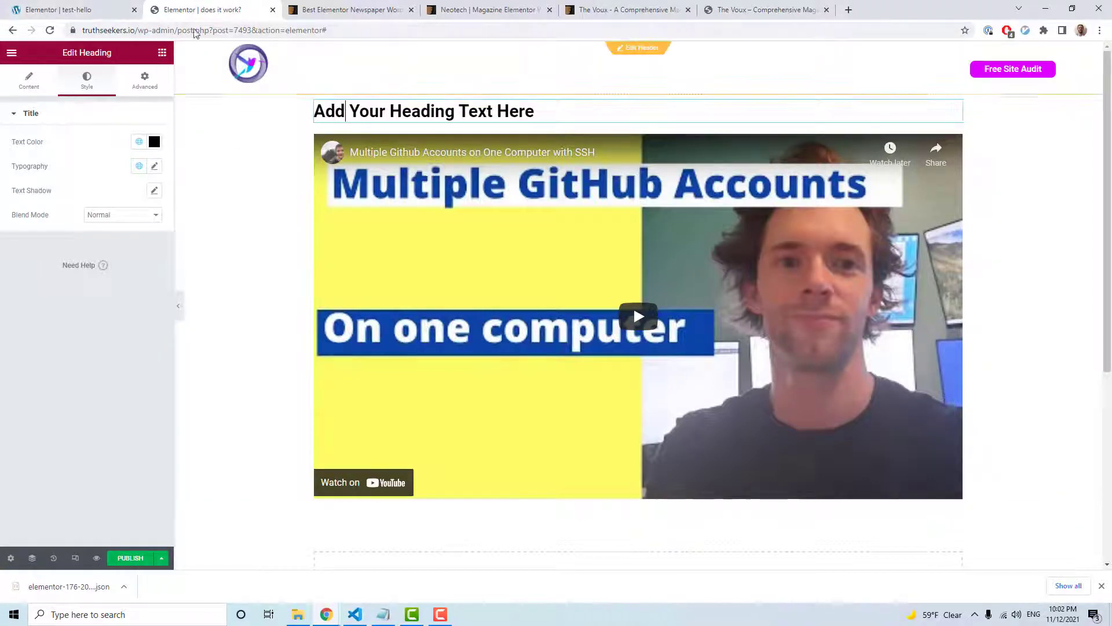
{"action": "left_click", "coordinate": [87, 10]}
{"action": "left_click_drag", "start_coordinate": [354, 120], "coordinate": [513, 123]}
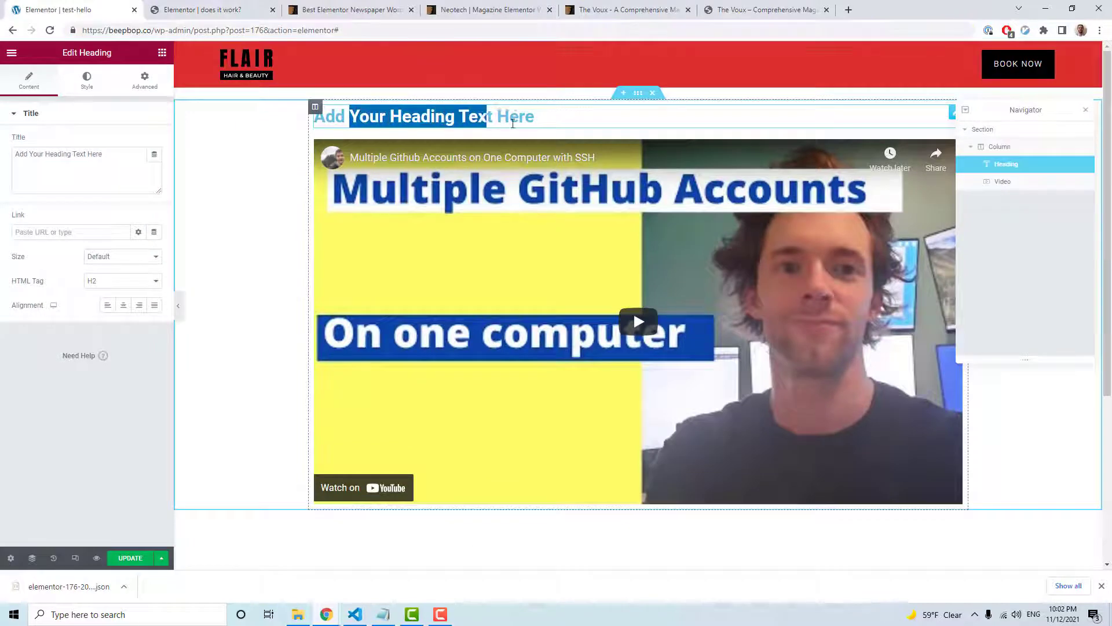
{"action": "left_click", "coordinate": [533, 122]}
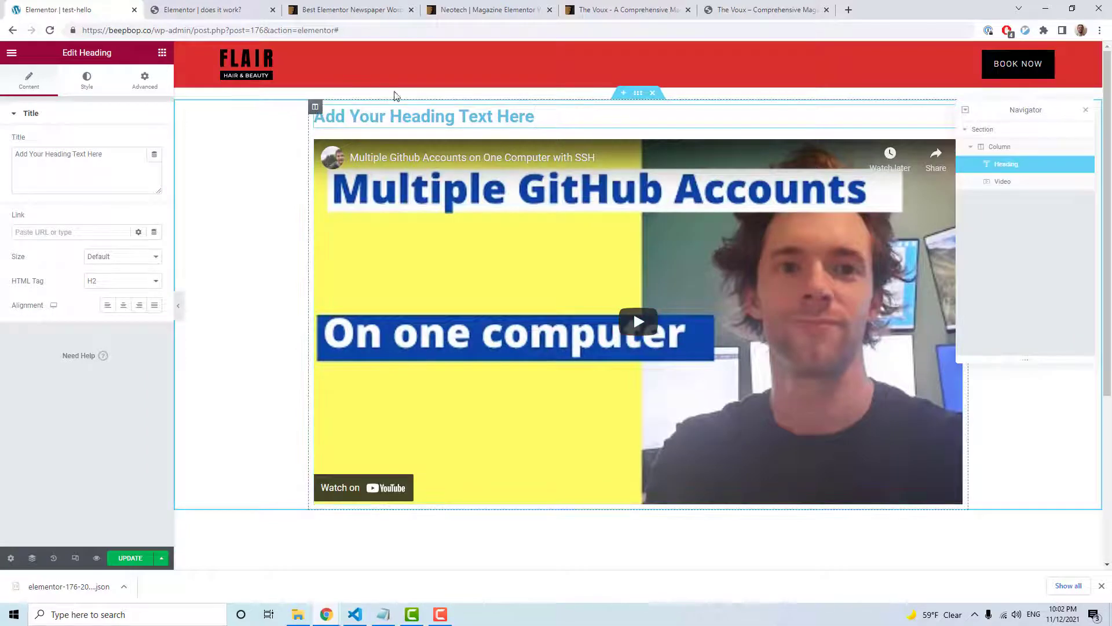
{"action": "left_click", "coordinate": [211, 10]}
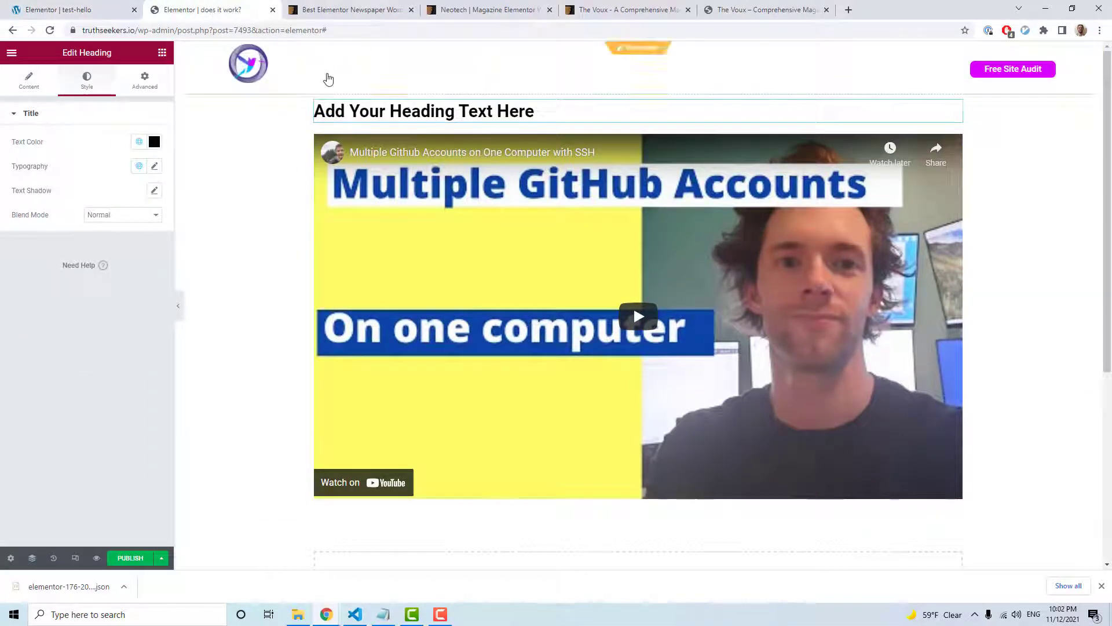
{"action": "left_click_drag", "start_coordinate": [421, 116], "coordinate": [542, 118]}
{"action": "left_click", "coordinate": [543, 118]}
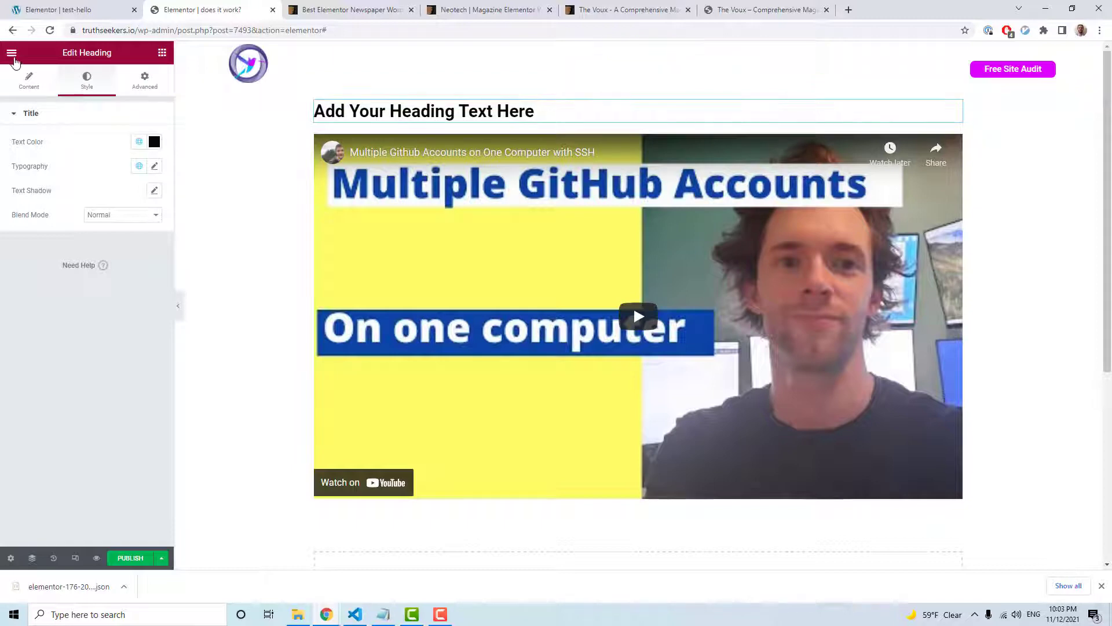
Step: Review the TruthSeekers site's Global Colors in the Elementor Site Settings and close the settings
{"action": "left_click", "coordinate": [11, 53]}
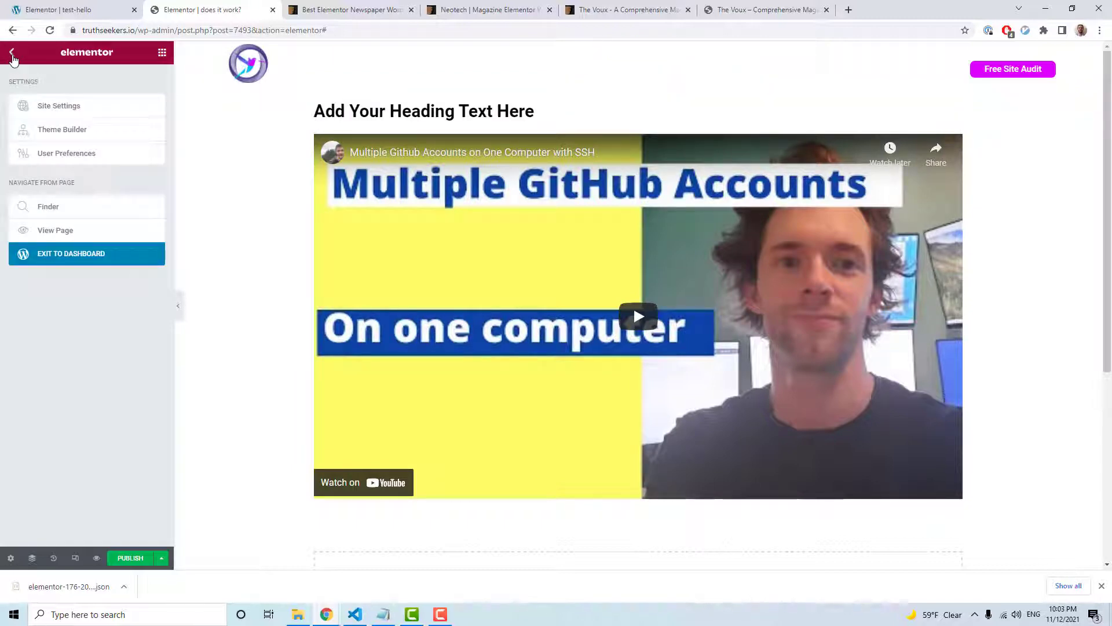
{"action": "left_click", "coordinate": [42, 110]}
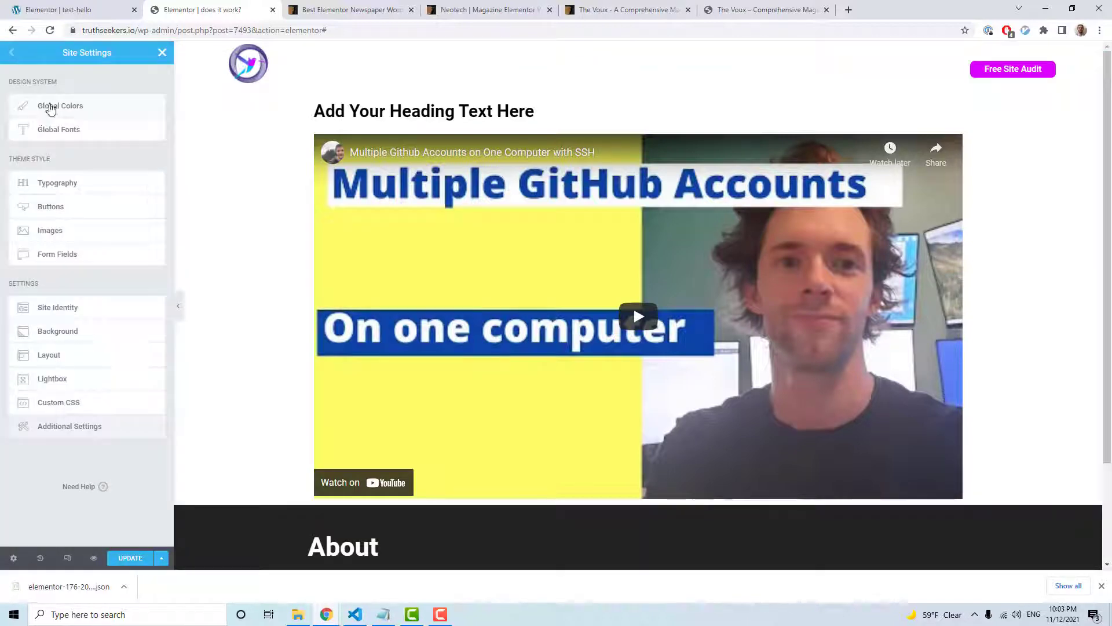
{"action": "left_click", "coordinate": [51, 108]}
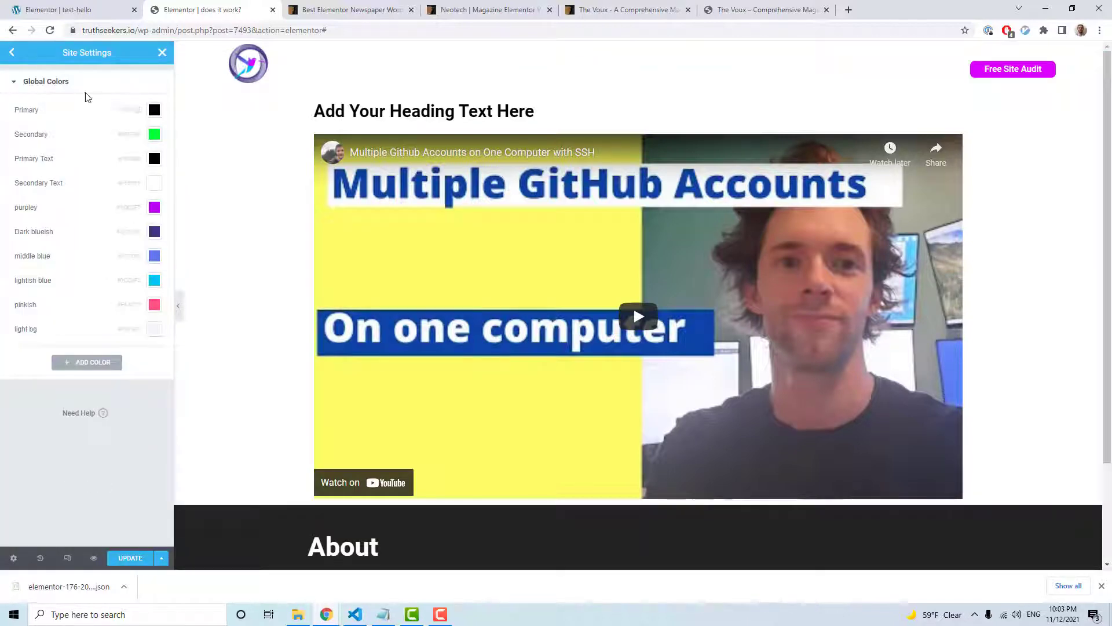
{"action": "left_click", "coordinate": [161, 53]}
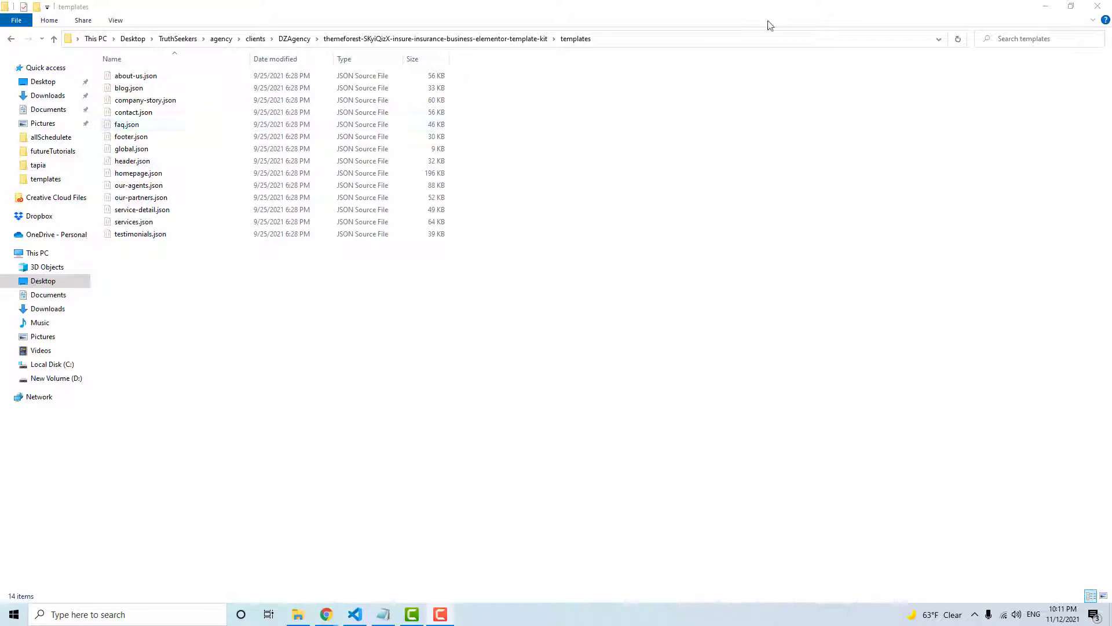
Step: Examine the insurance template kit's JSON files in File Explorer and move the window off the Elementor page
{"action": "left_click_drag", "start_coordinate": [765, 20], "coordinate": [0, 88]}
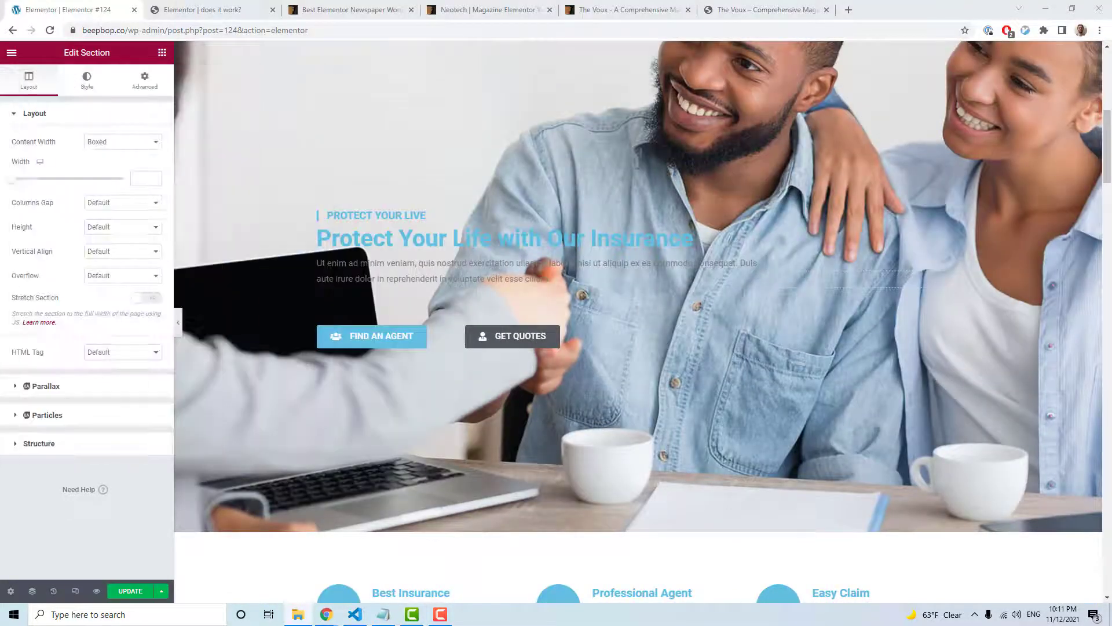
{"action": "scroll", "coordinate": [728, 213], "scroll_direction": "up", "scroll_amount": 3}
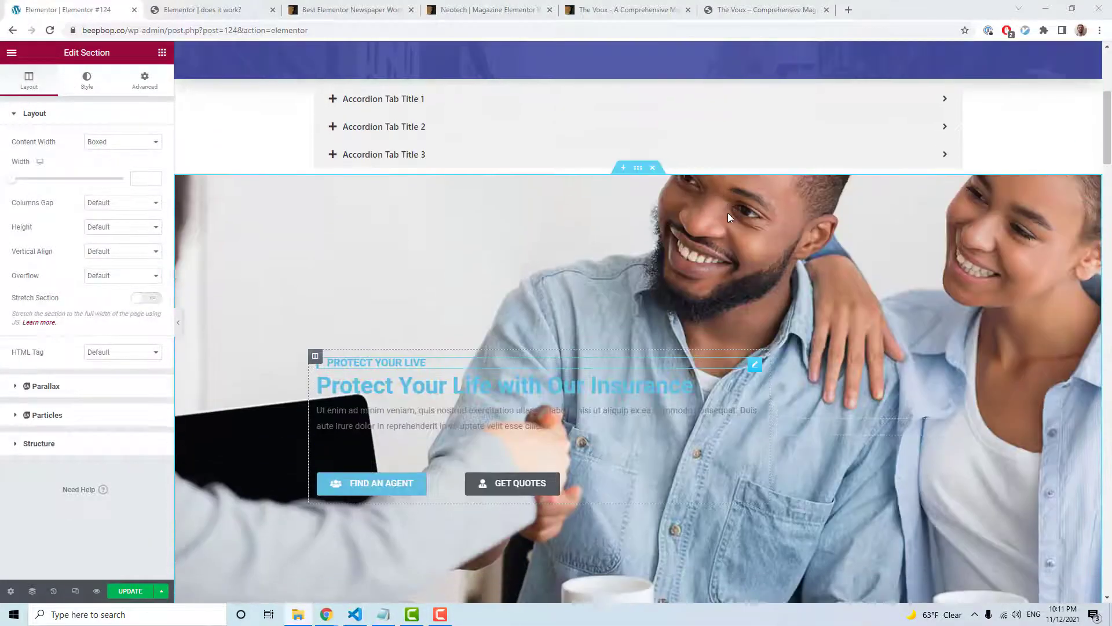
{"action": "scroll", "coordinate": [728, 213], "scroll_direction": "down", "scroll_amount": 3}
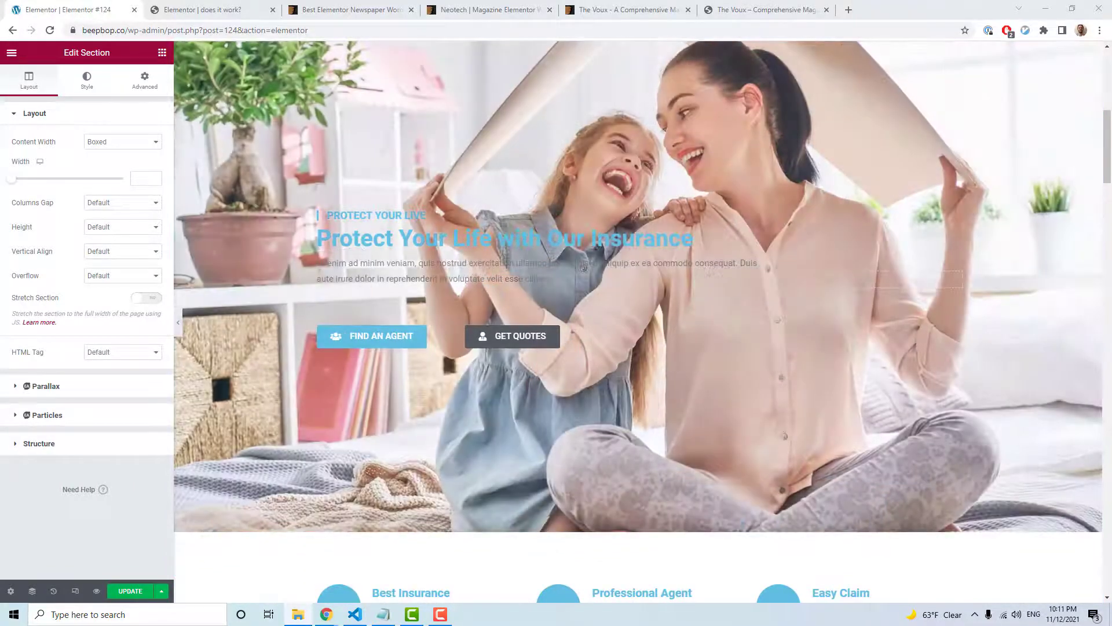
{"action": "left_click_drag", "start_coordinate": [0, 120], "coordinate": [659, 111]}
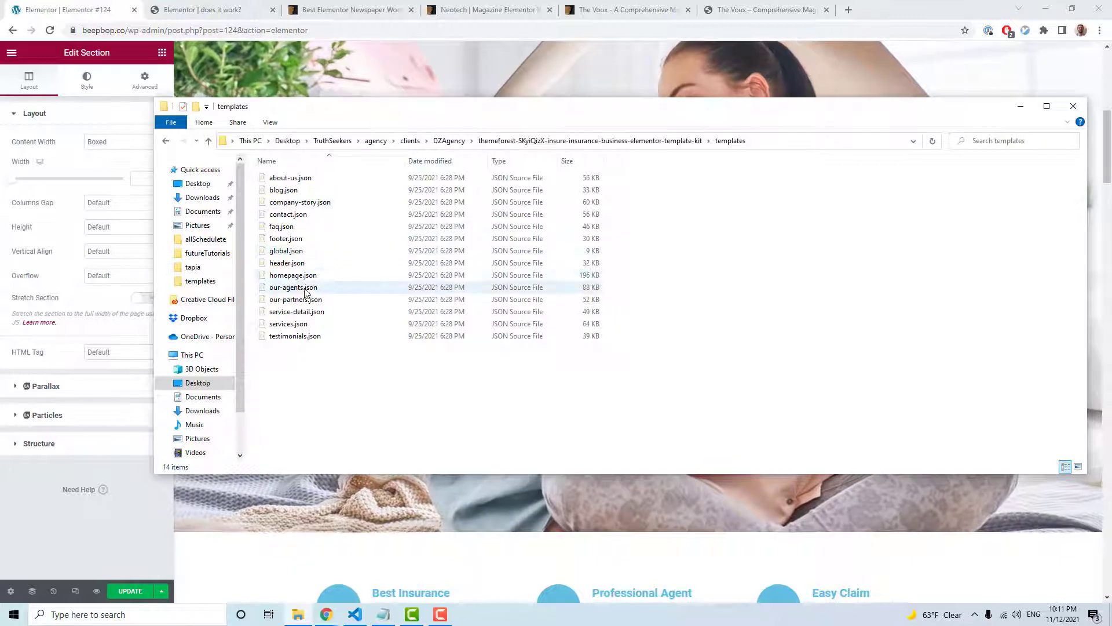
{"action": "left_click_drag", "start_coordinate": [695, 105], "coordinate": [0, 173]}
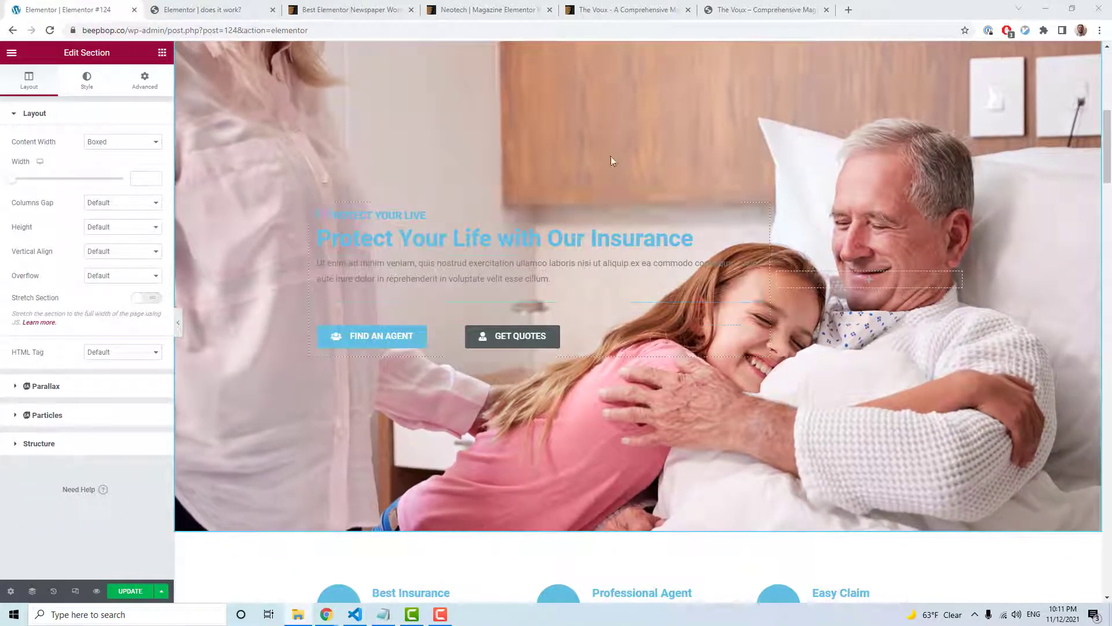
Step: Look through the insurance page's sections in Elementor, from the hero slider through the services to the agents
{"action": "scroll", "coordinate": [786, 290], "scroll_direction": "down", "scroll_amount": 4}
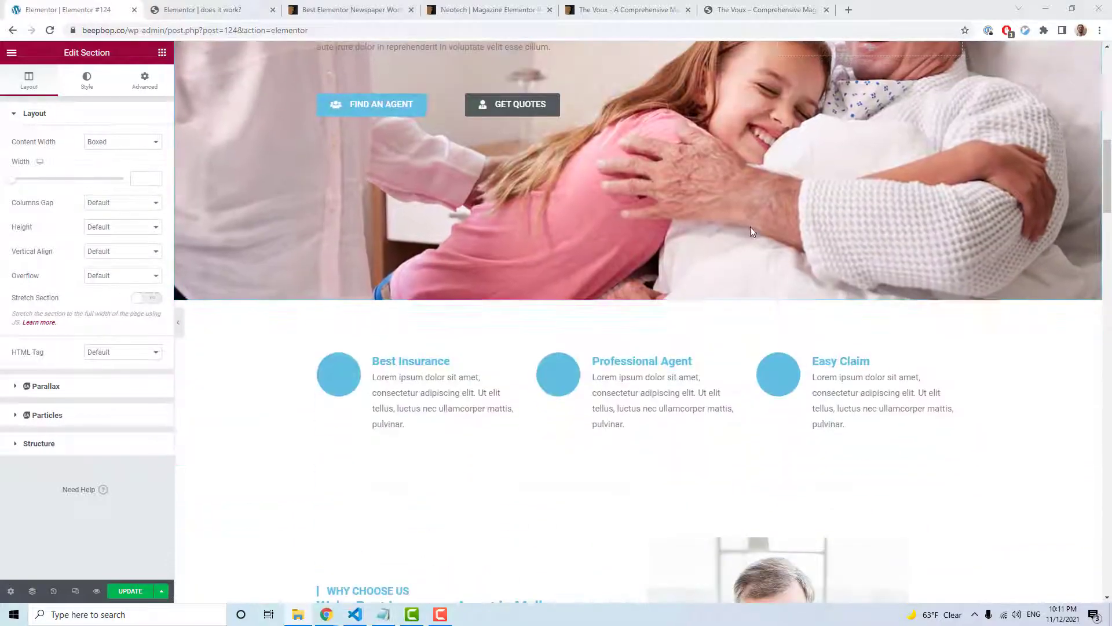
{"action": "scroll", "coordinate": [750, 229], "scroll_direction": "up", "scroll_amount": 5}
{"action": "scroll", "coordinate": [533, 237], "scroll_direction": "down", "scroll_amount": 15}
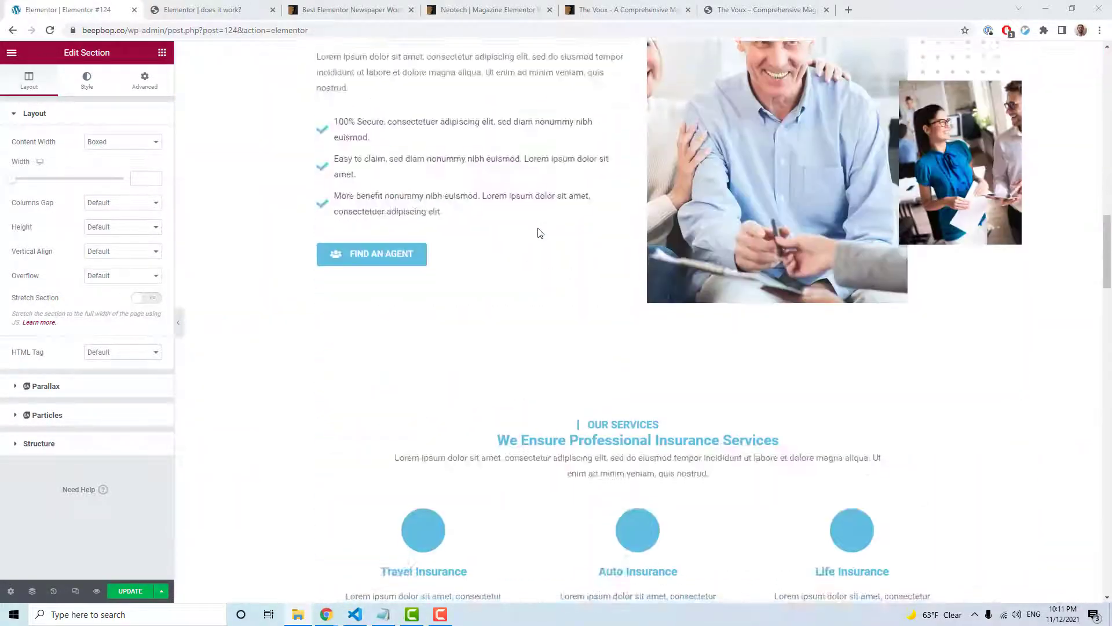
{"action": "scroll", "coordinate": [538, 237], "scroll_direction": "down", "scroll_amount": 16}
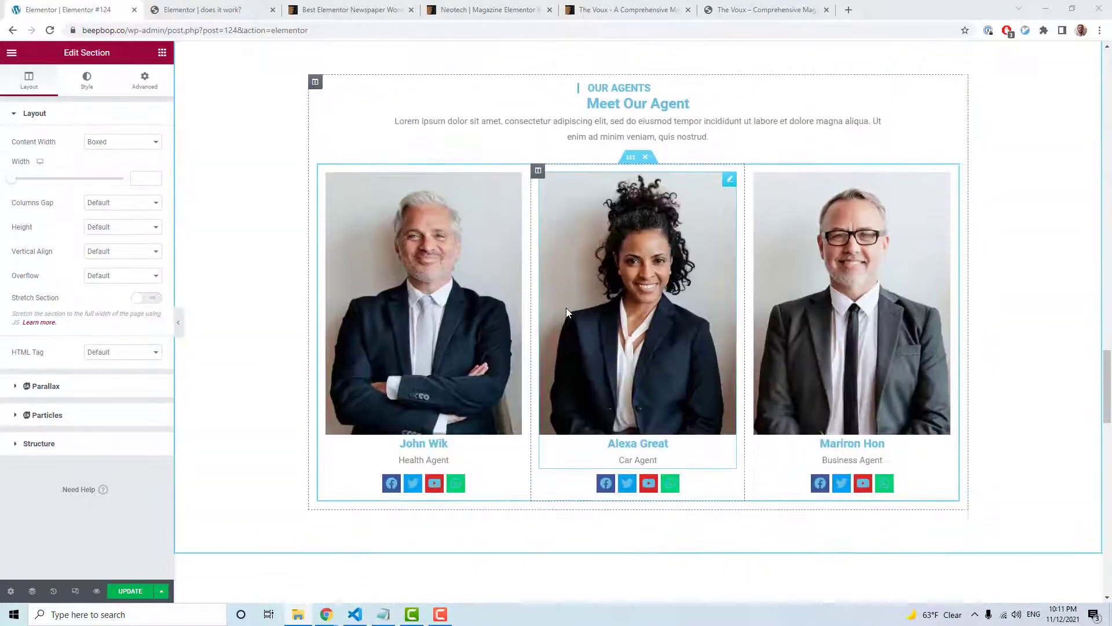
{"action": "scroll", "coordinate": [567, 311], "scroll_direction": "down", "scroll_amount": 4}
{"action": "scroll", "coordinate": [495, 301], "scroll_direction": "up", "scroll_amount": 20}
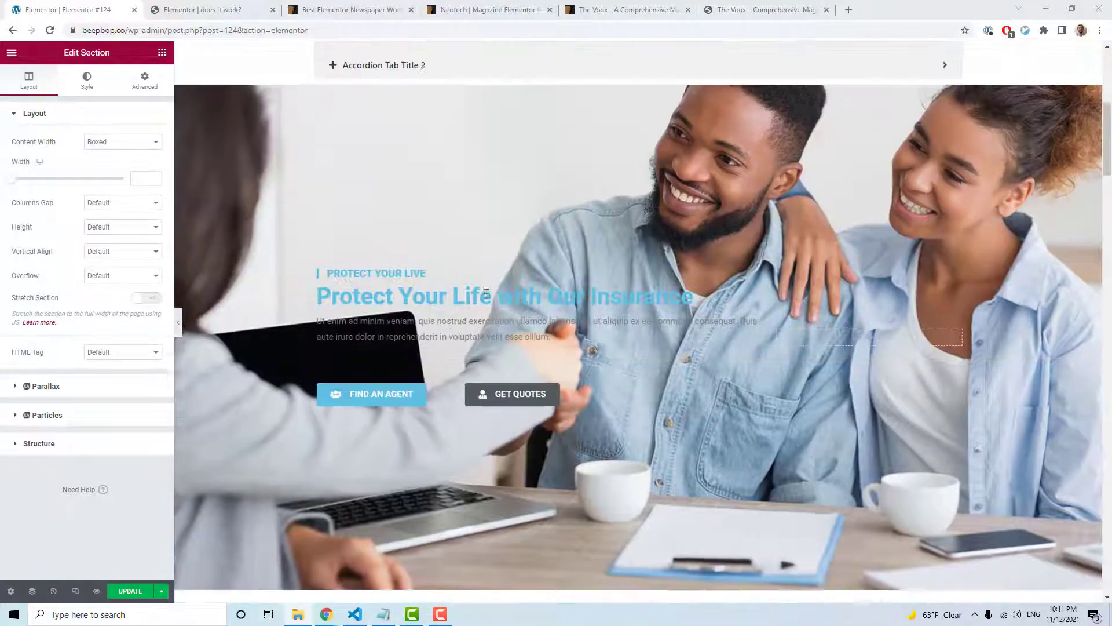
{"action": "scroll", "coordinate": [486, 293], "scroll_direction": "down", "scroll_amount": 4}
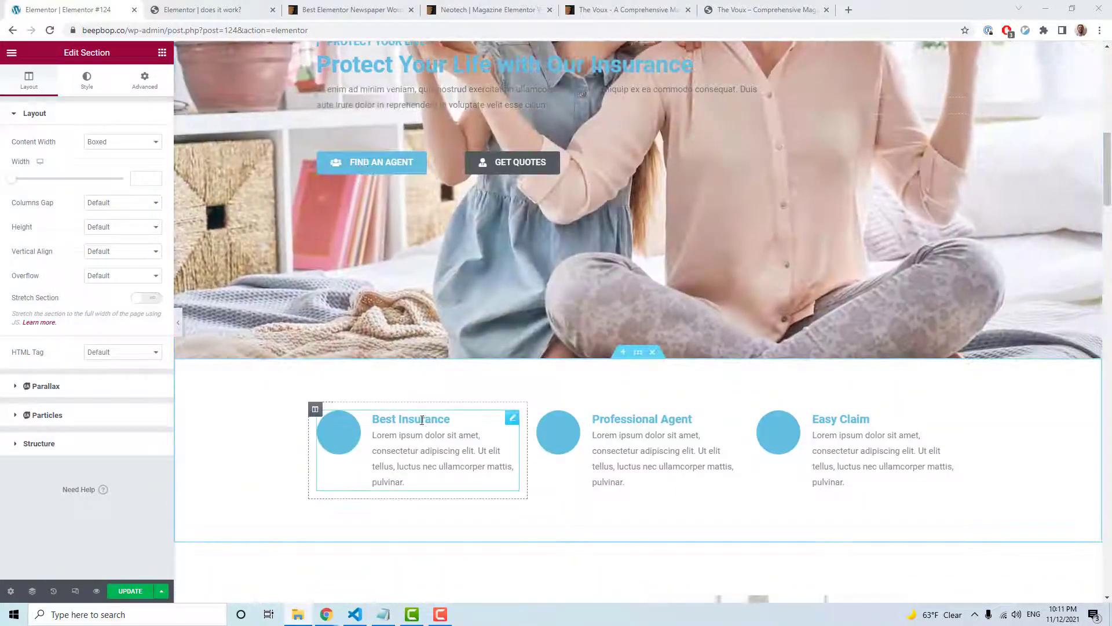
Step: Open the Global Colors in the insurance page's Elementor Site Settings
{"action": "scroll", "coordinate": [693, 419], "scroll_direction": "up", "scroll_amount": 3}
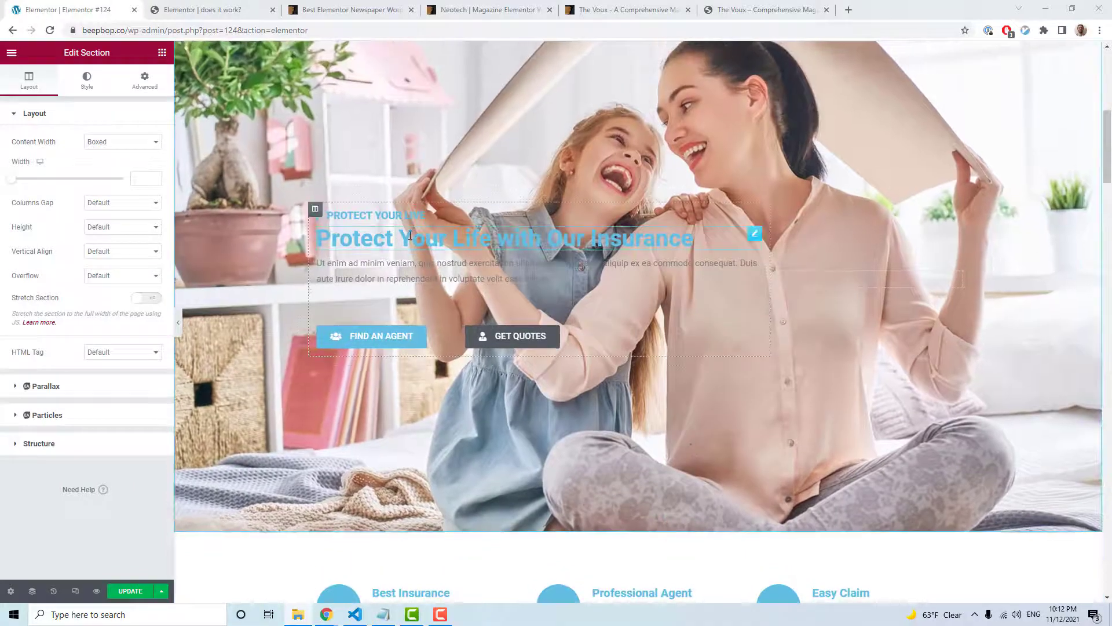
{"action": "scroll", "coordinate": [410, 235], "scroll_direction": "down", "scroll_amount": 2}
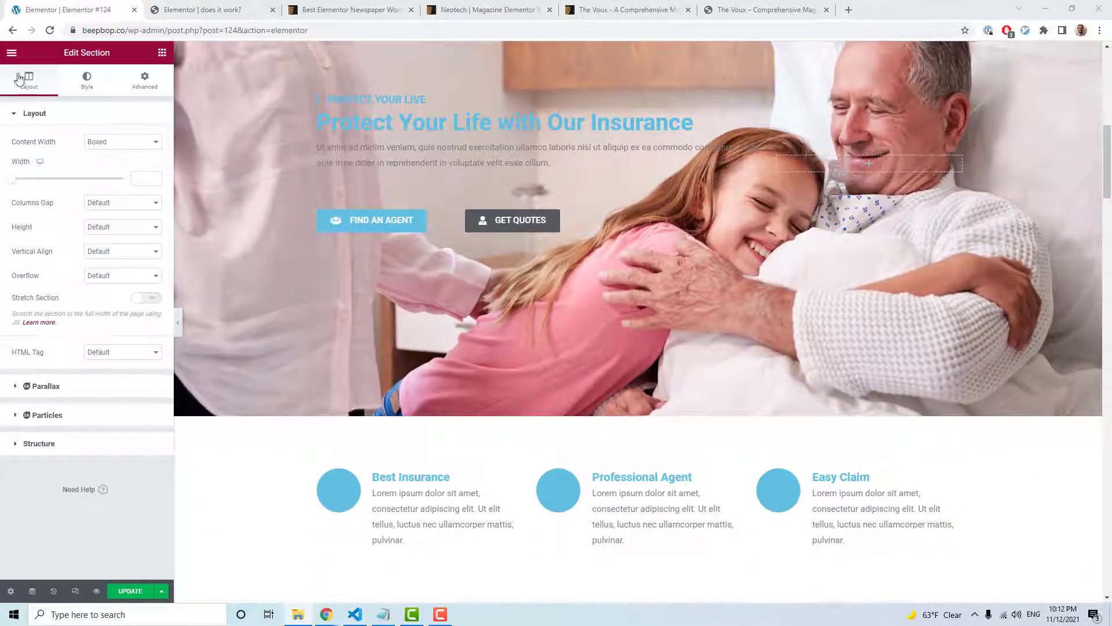
{"action": "left_click", "coordinate": [9, 53]}
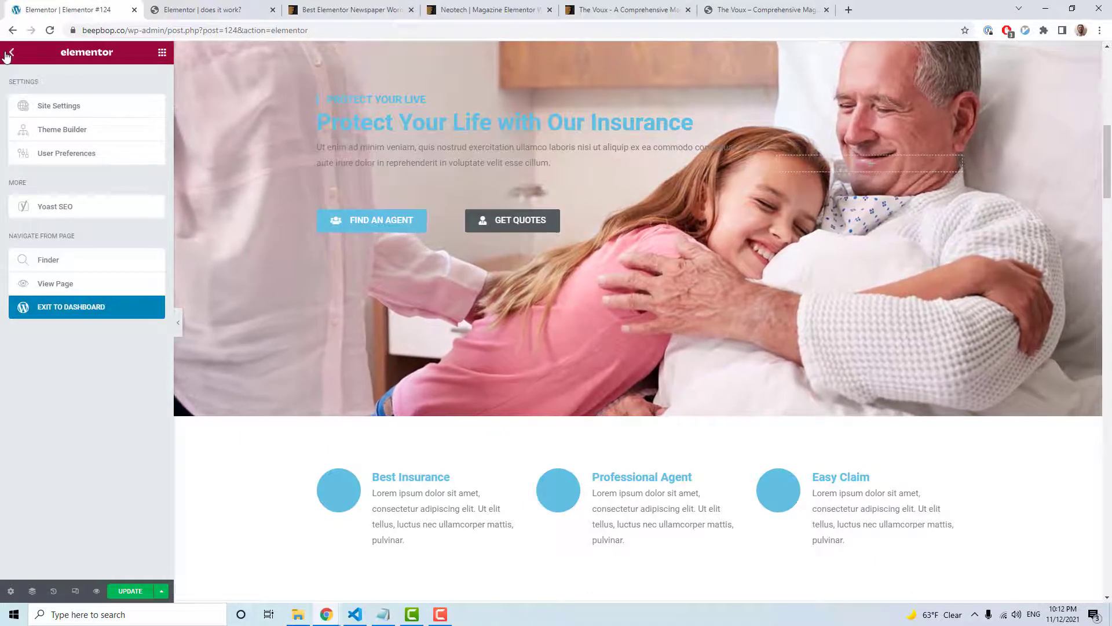
{"action": "left_click", "coordinate": [33, 105]}
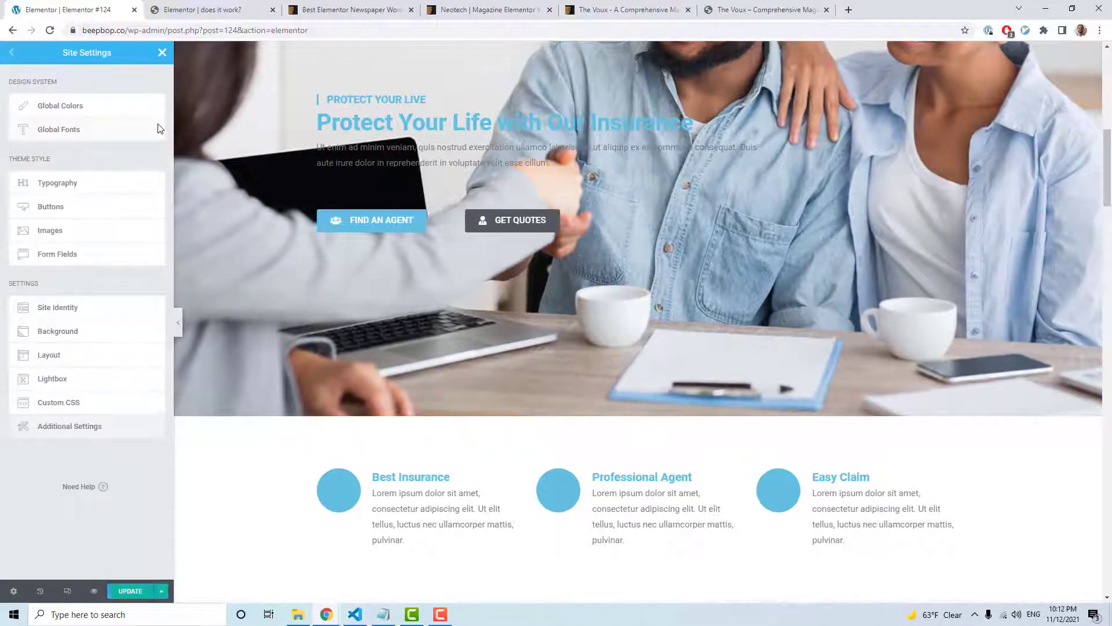
{"action": "left_click", "coordinate": [66, 108]}
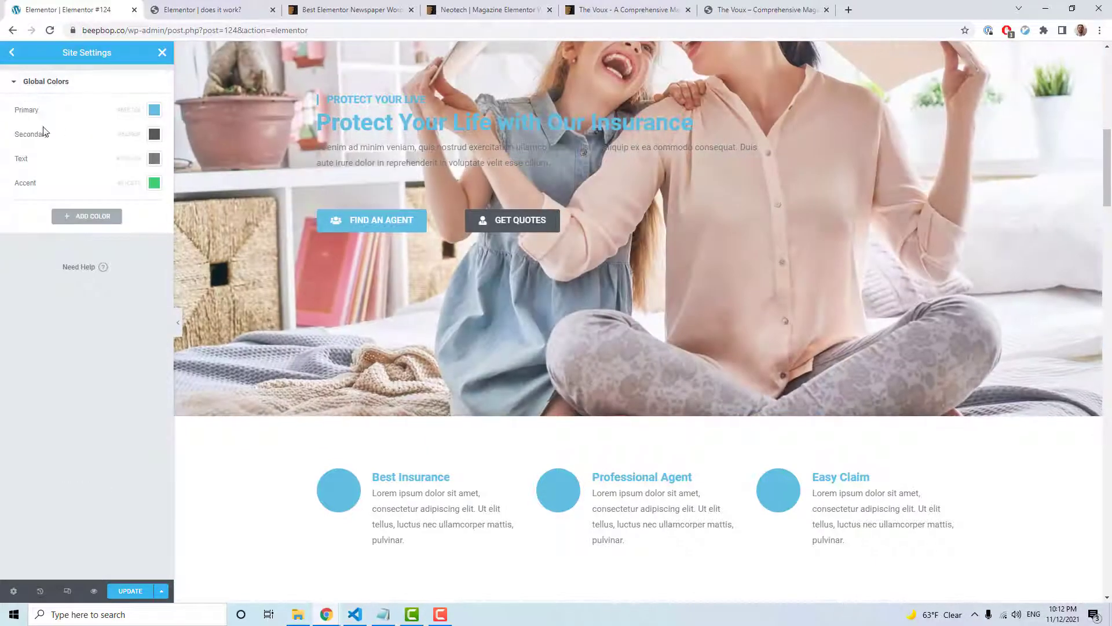
Step: Set the Primary global color to purple #A200E1 and check it across the insurance page's sections
{"action": "left_click", "coordinate": [154, 109]}
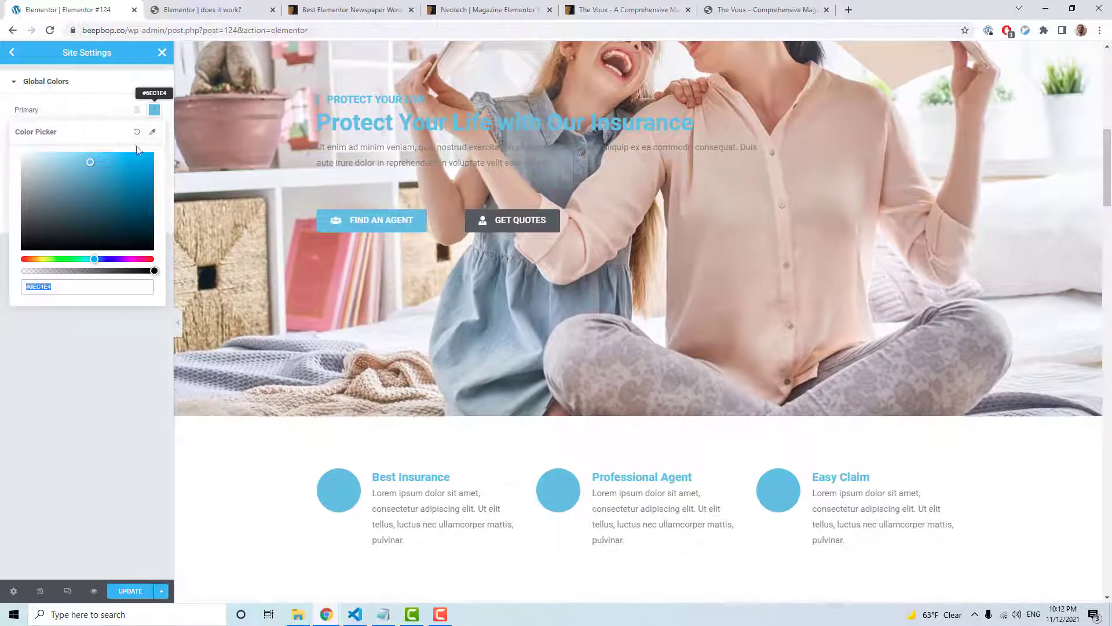
{"action": "left_click_drag", "start_coordinate": [94, 259], "coordinate": [125, 259]}
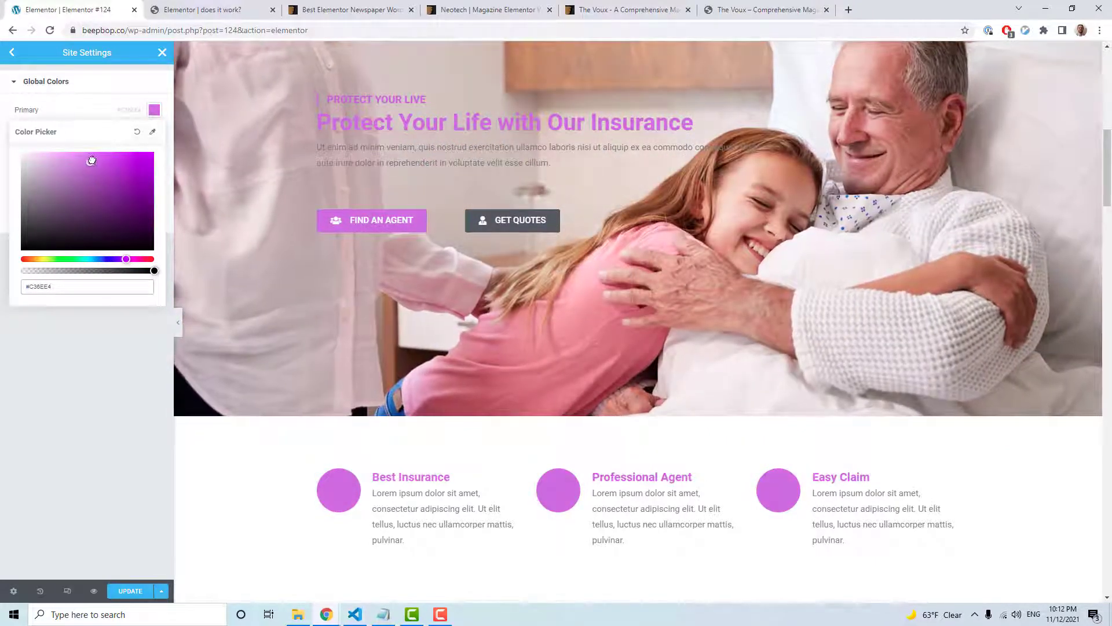
{"action": "left_click_drag", "start_coordinate": [91, 159], "coordinate": [153, 164]}
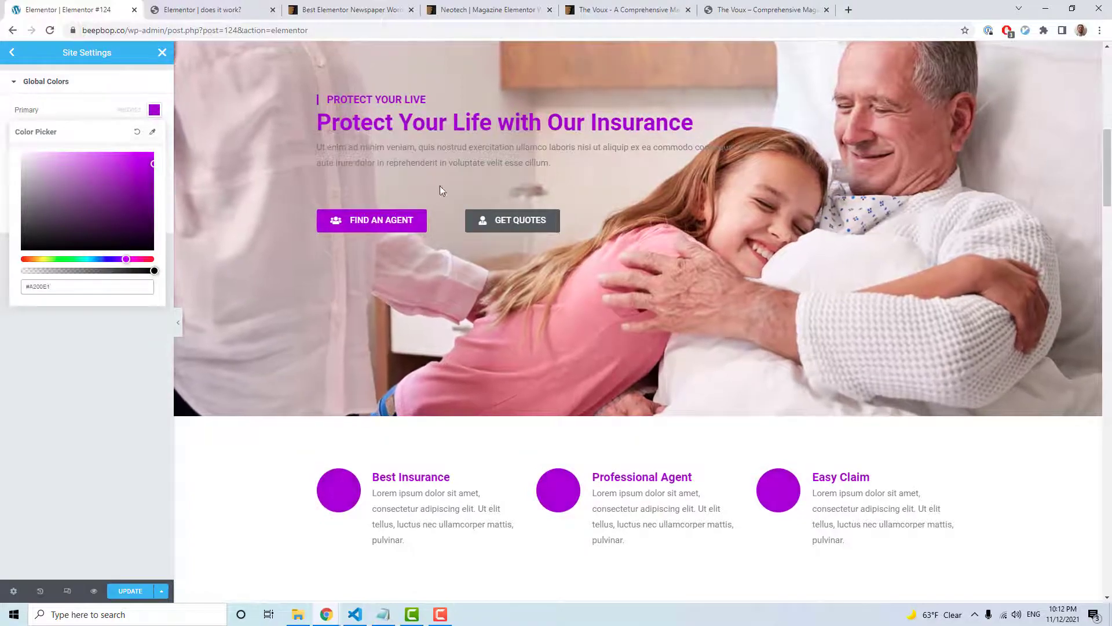
{"action": "scroll", "coordinate": [712, 298], "scroll_direction": "down", "scroll_amount": 20}
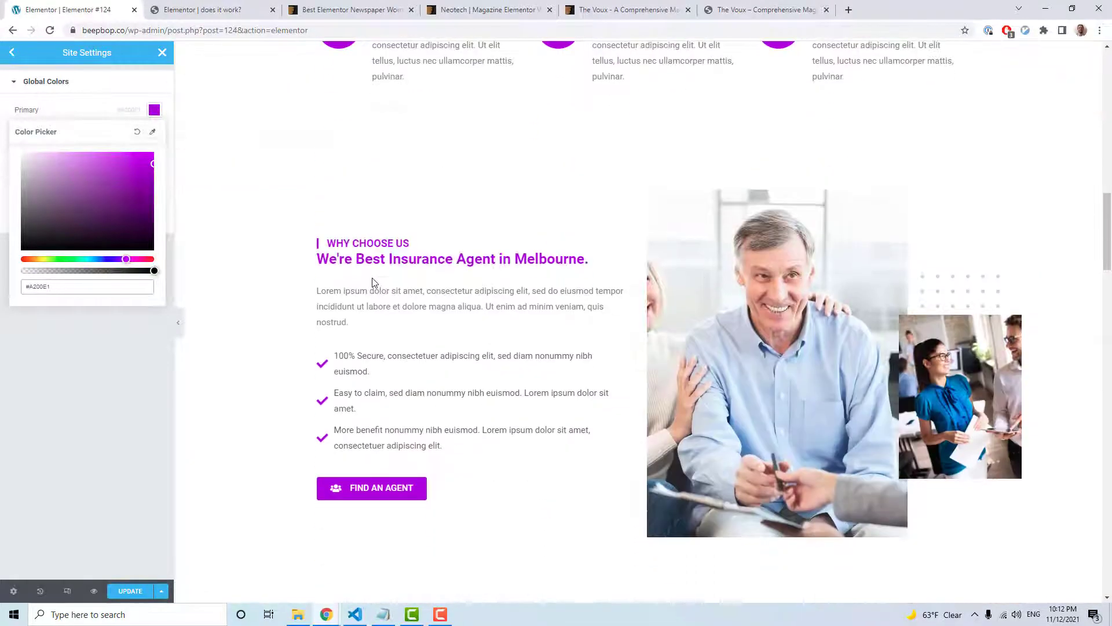
{"action": "scroll", "coordinate": [464, 332], "scroll_direction": "up", "scroll_amount": 4}
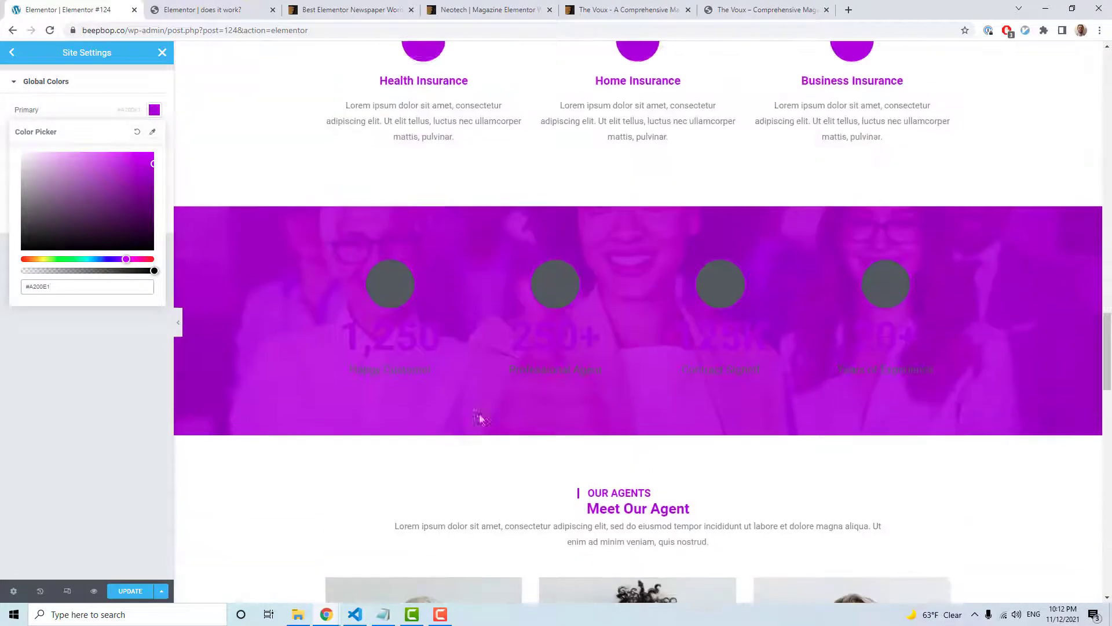
{"action": "scroll", "coordinate": [479, 417], "scroll_direction": "down", "scroll_amount": 14}
{"action": "scroll", "coordinate": [683, 332], "scroll_direction": "down", "scroll_amount": 8}
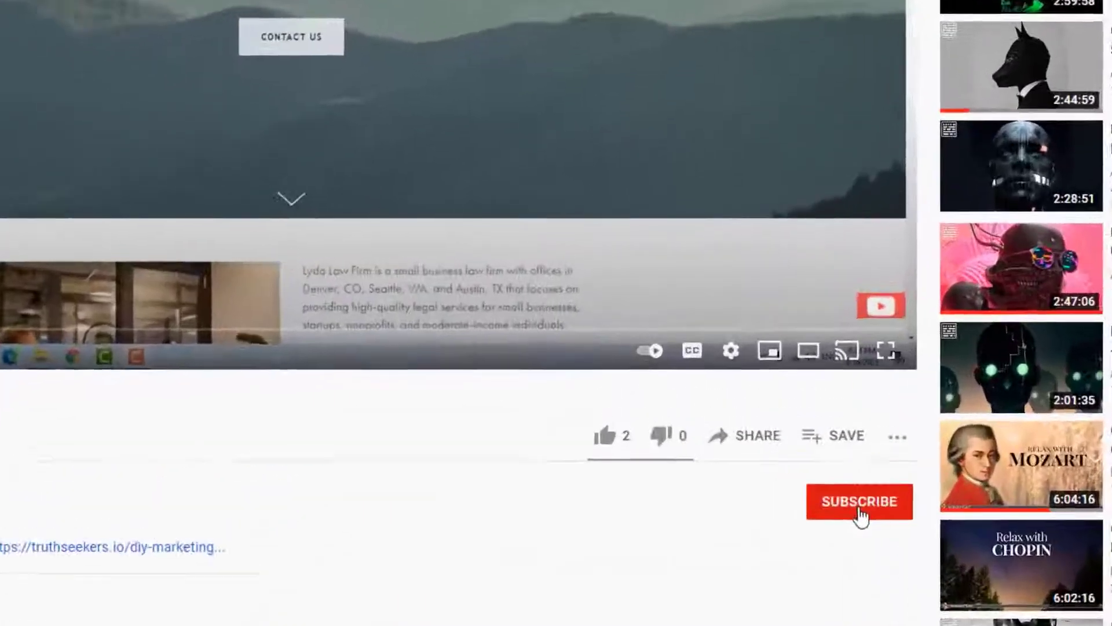
Step: On the YouTube video page, subscribe to the channel with all notifications and like the video
{"action": "left_click", "coordinate": [767, 427]}
{"action": "left_click", "coordinate": [923, 527]}
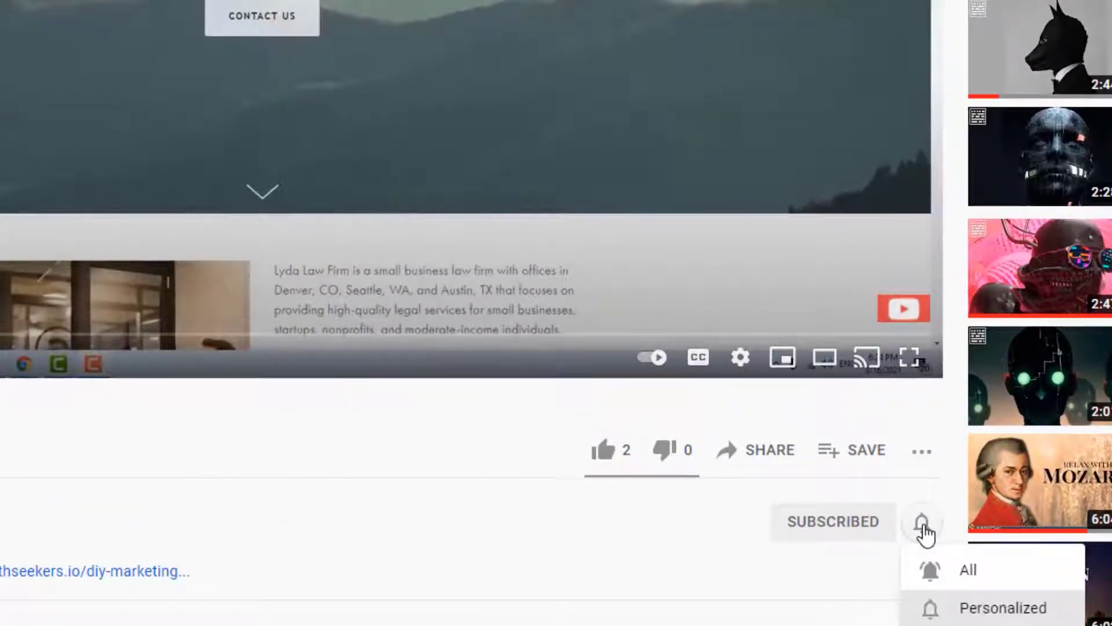
{"action": "left_click", "coordinate": [950, 573]}
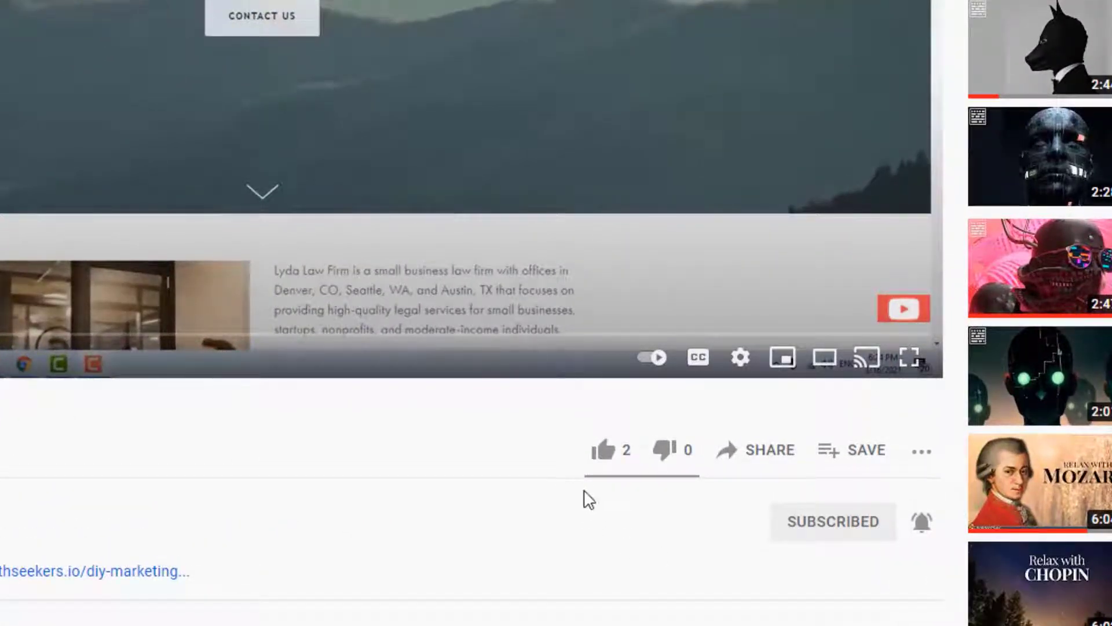
{"action": "left_click", "coordinate": [601, 452]}
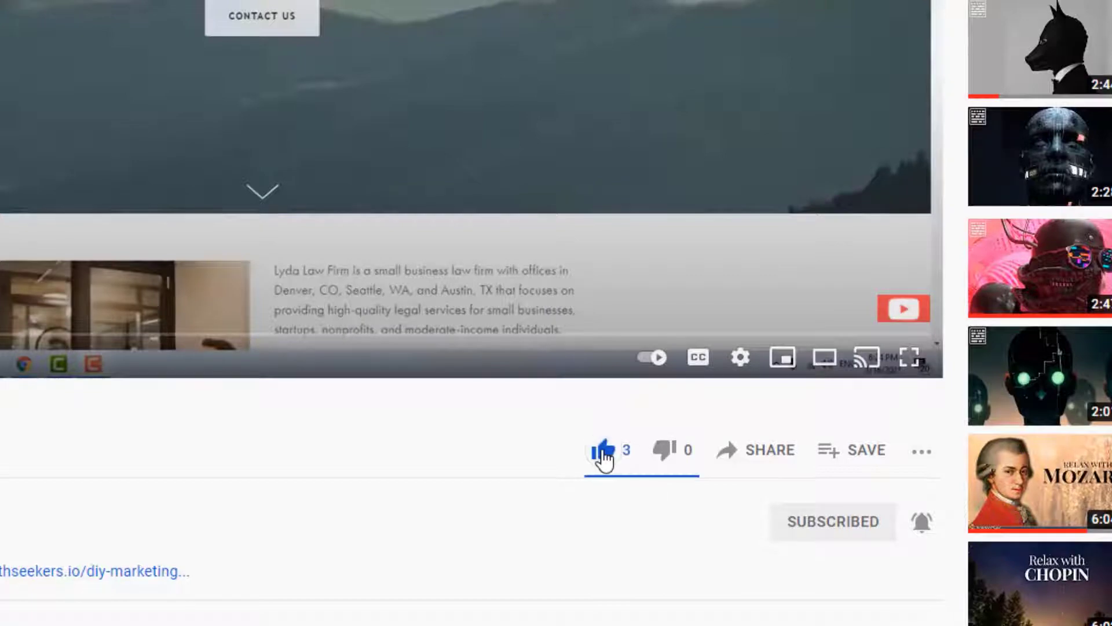